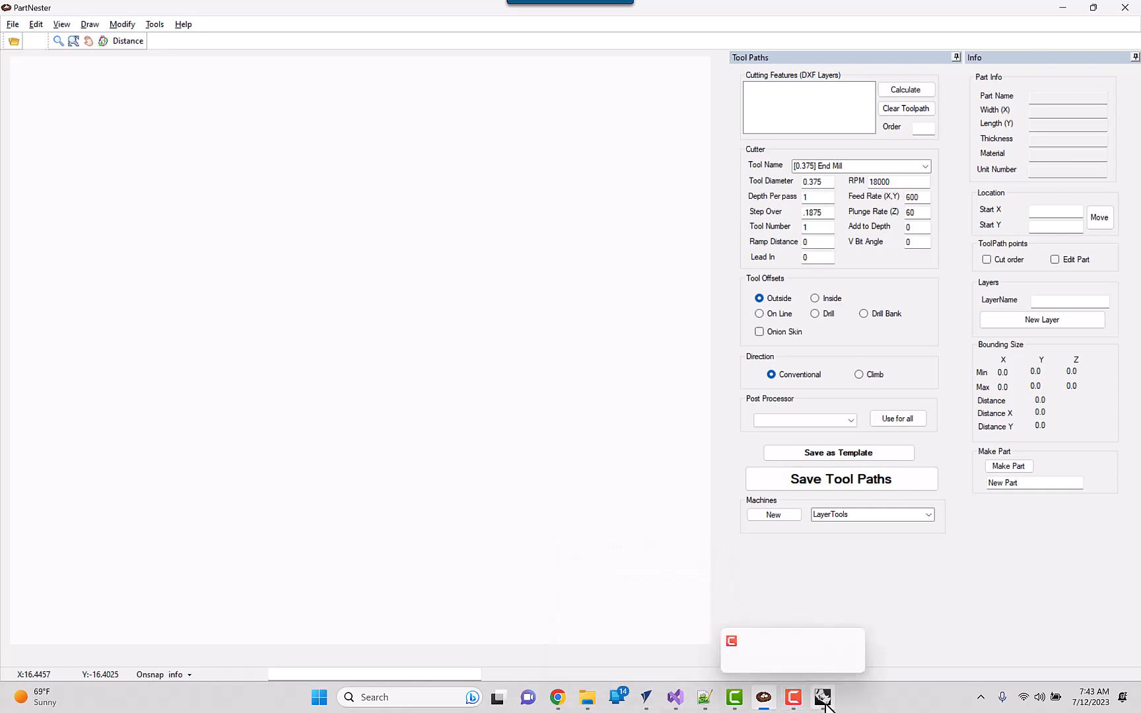
# Step: Switch to VCarve Pro and select the outer part rectangle and the long narrow dado rectangle to check their size and layer
pyautogui.moveTo(825, 703)
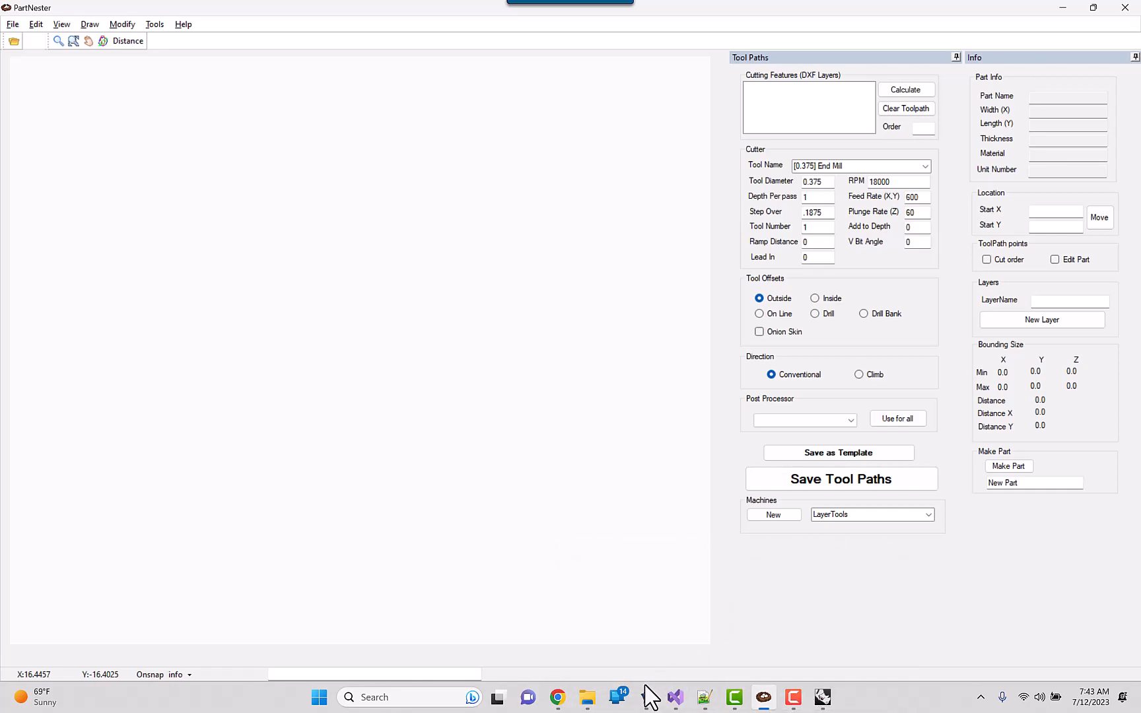
pyautogui.moveTo(645, 702)
pyautogui.click(637, 640)
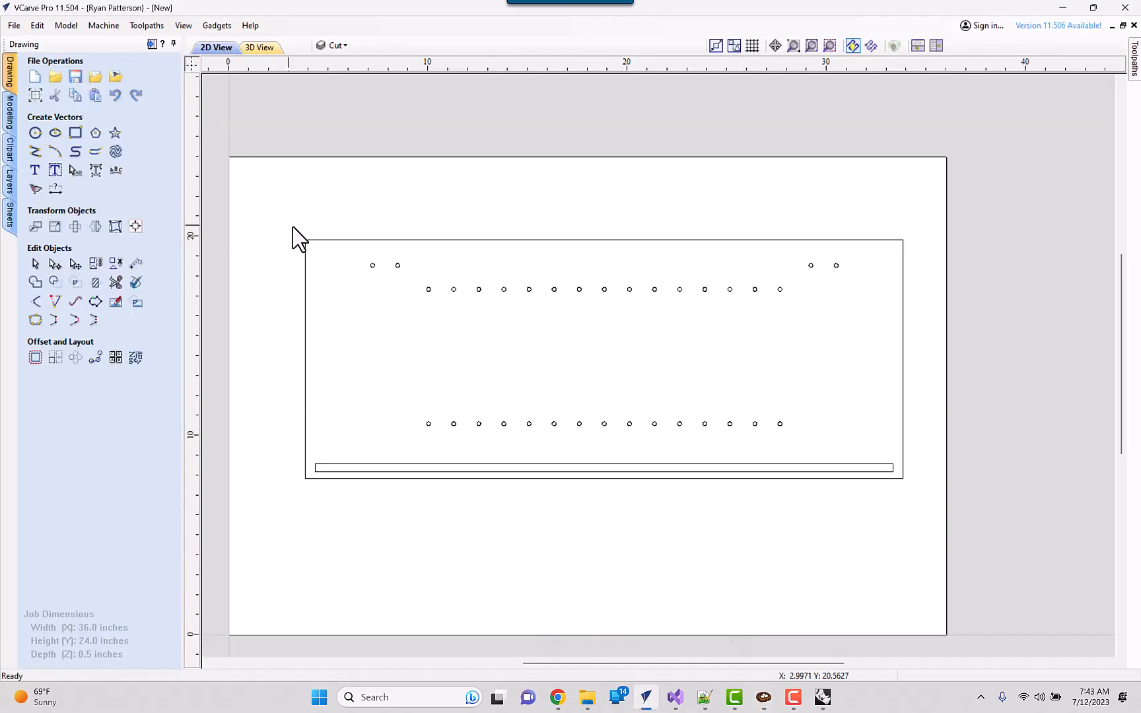
pyautogui.click(339, 241)
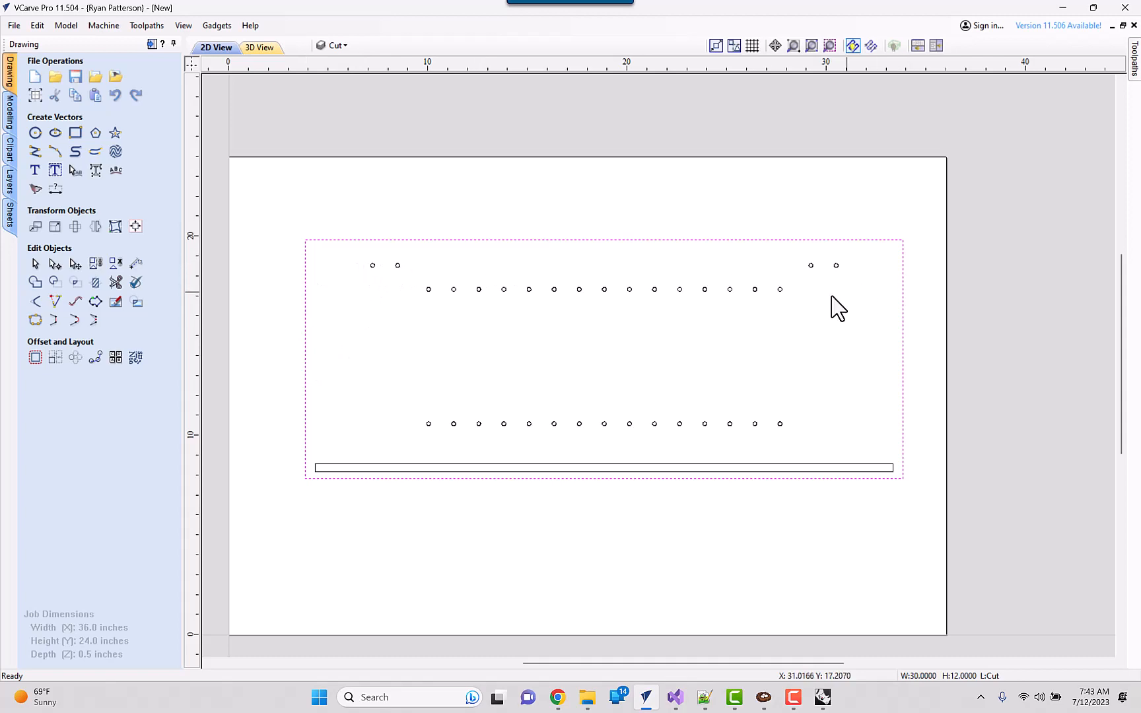
pyautogui.click(592, 466)
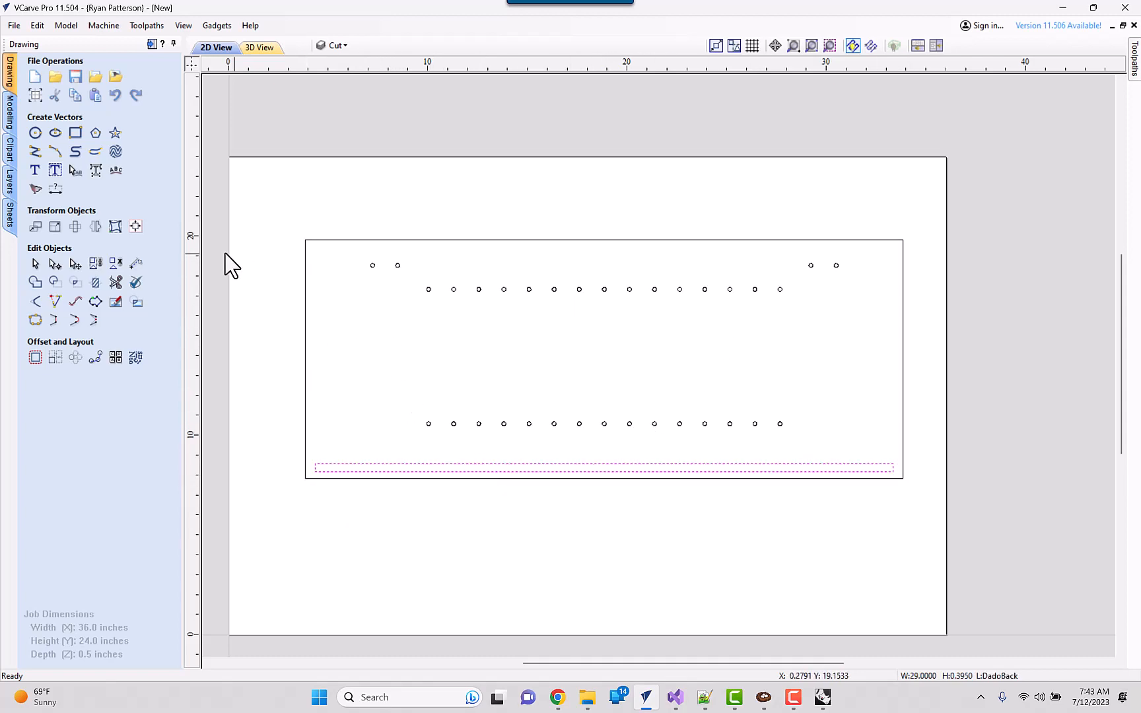
# Step: Show the layers list and select the vectors of the DadoBack, ShelfHoles and HingeHoles layers one after another to check their contents
pyautogui.click(10, 182)
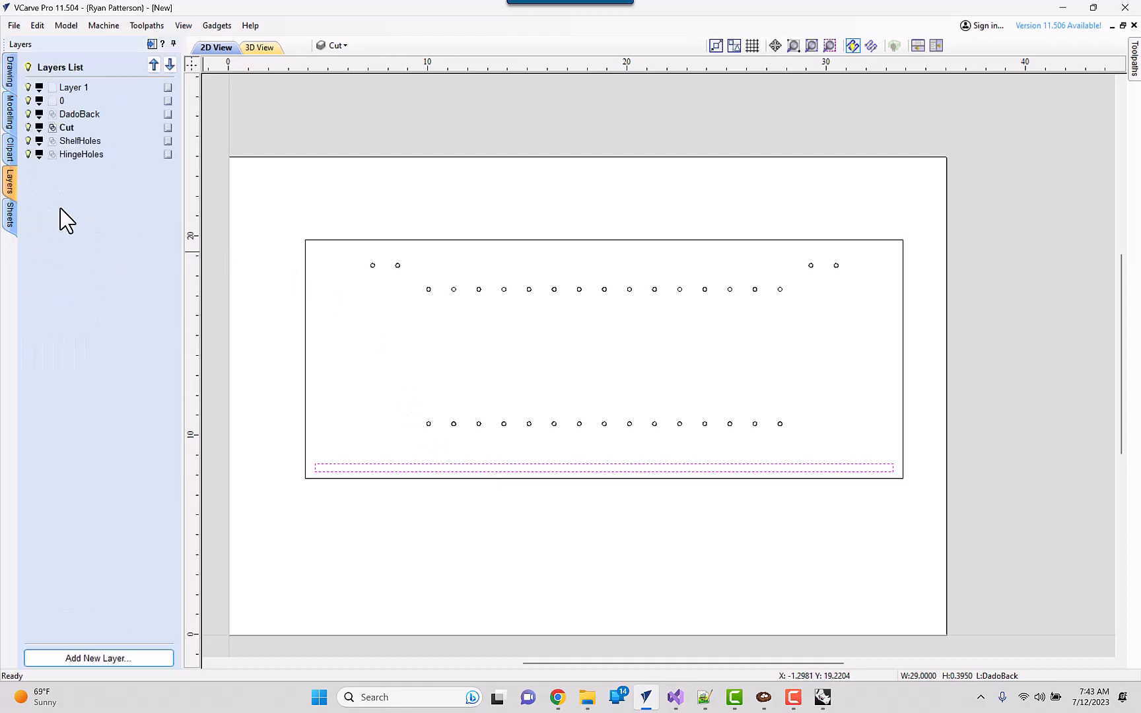
pyautogui.click(81, 116)
pyautogui.rightClick(82, 119)
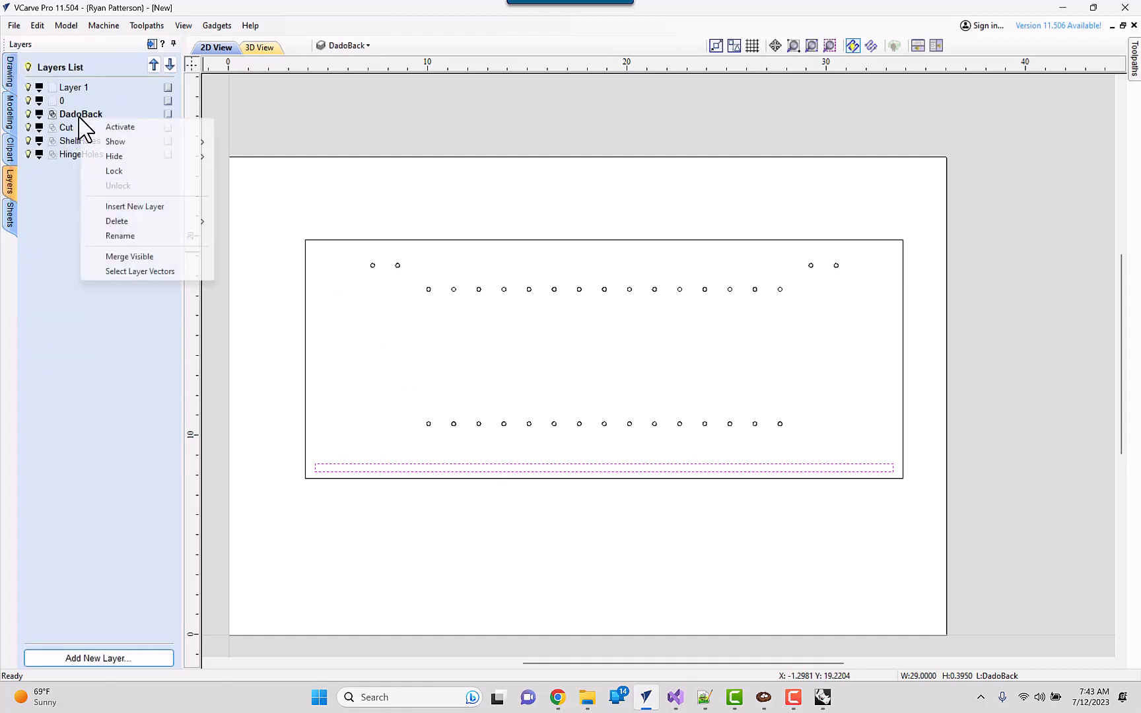
pyautogui.click(129, 272)
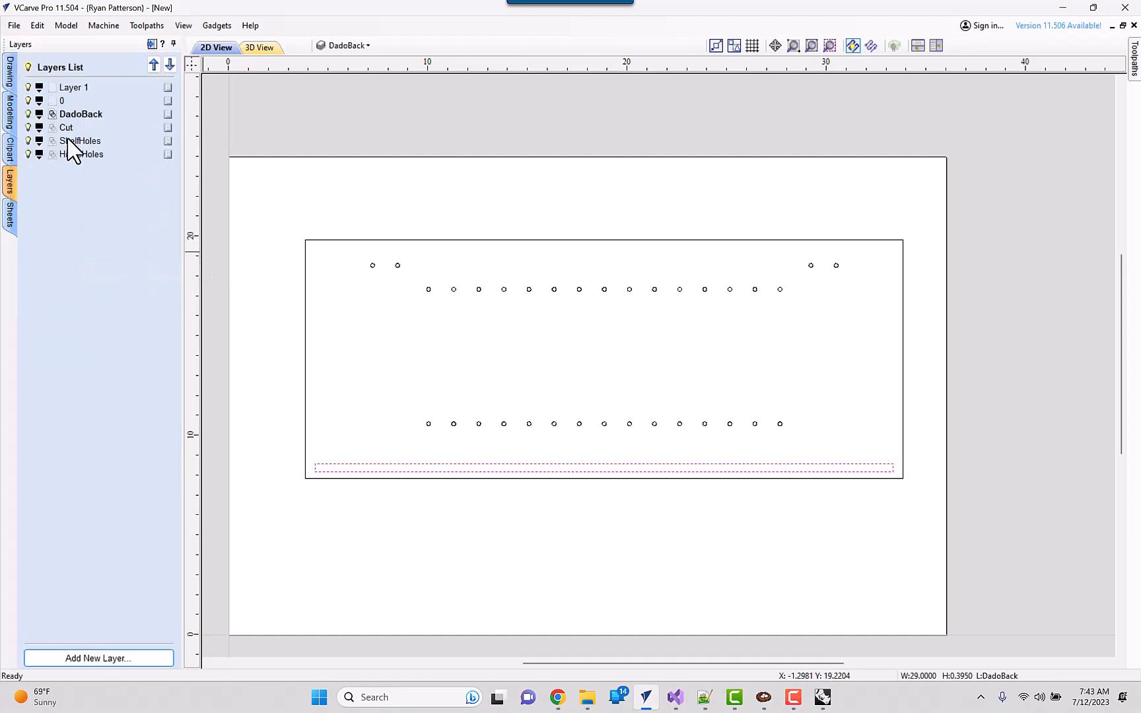
pyautogui.rightClick(69, 140)
pyautogui.click(133, 302)
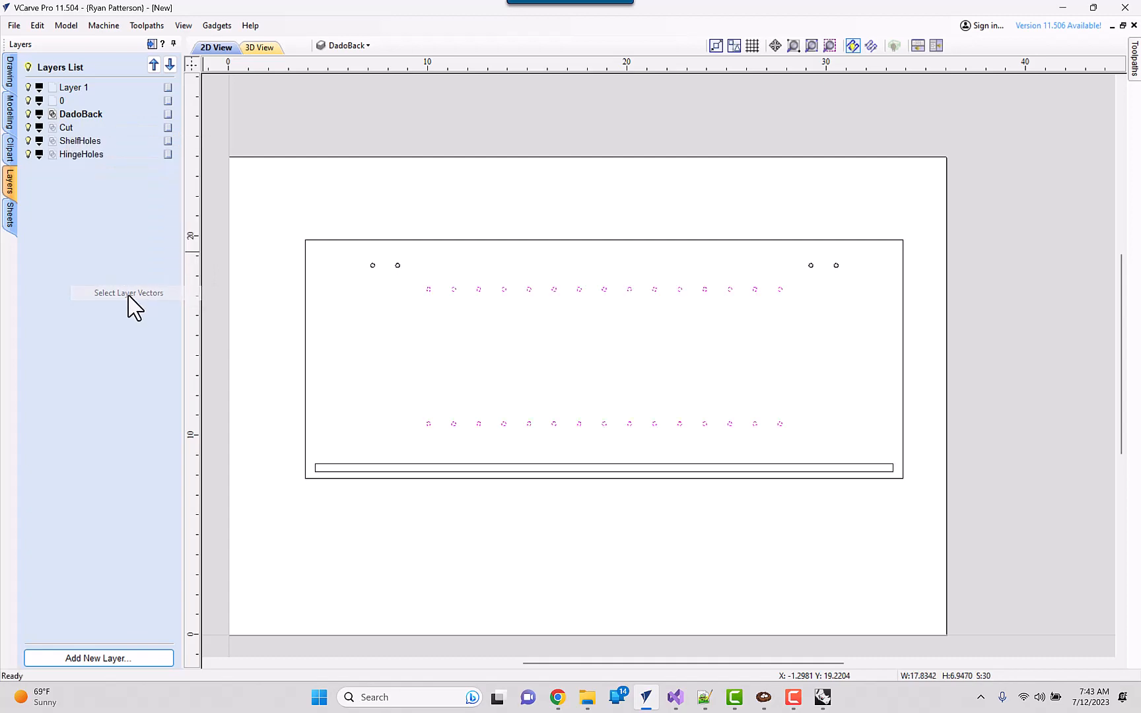
pyautogui.rightClick(76, 155)
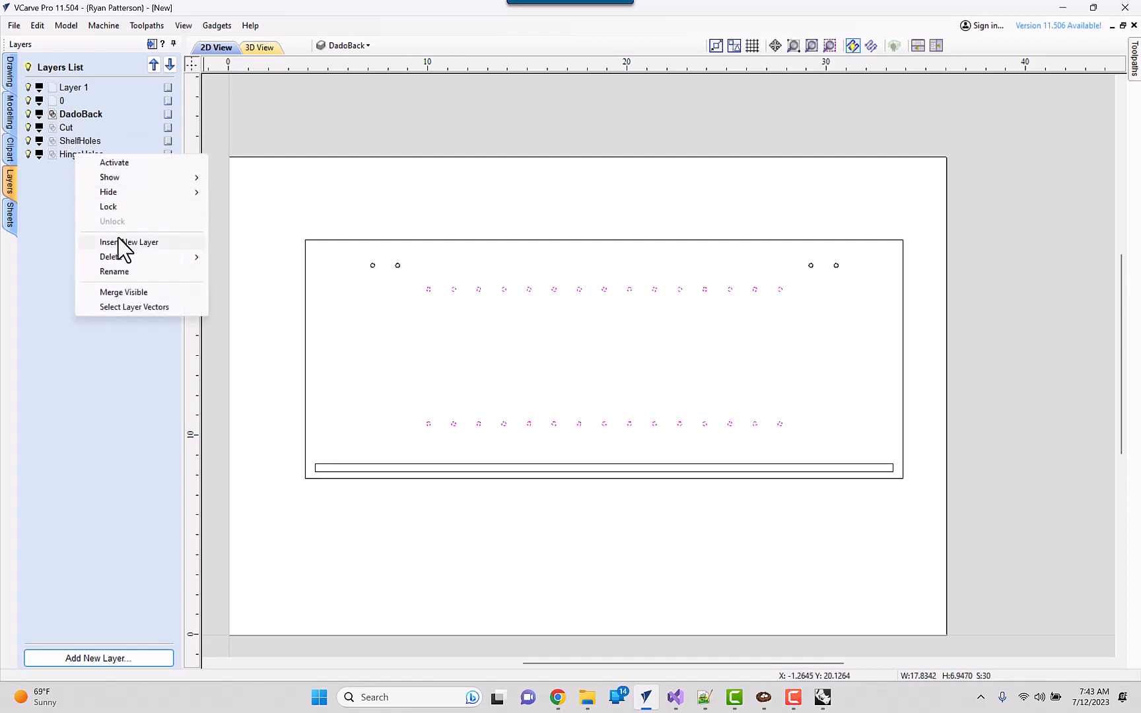
pyautogui.click(135, 308)
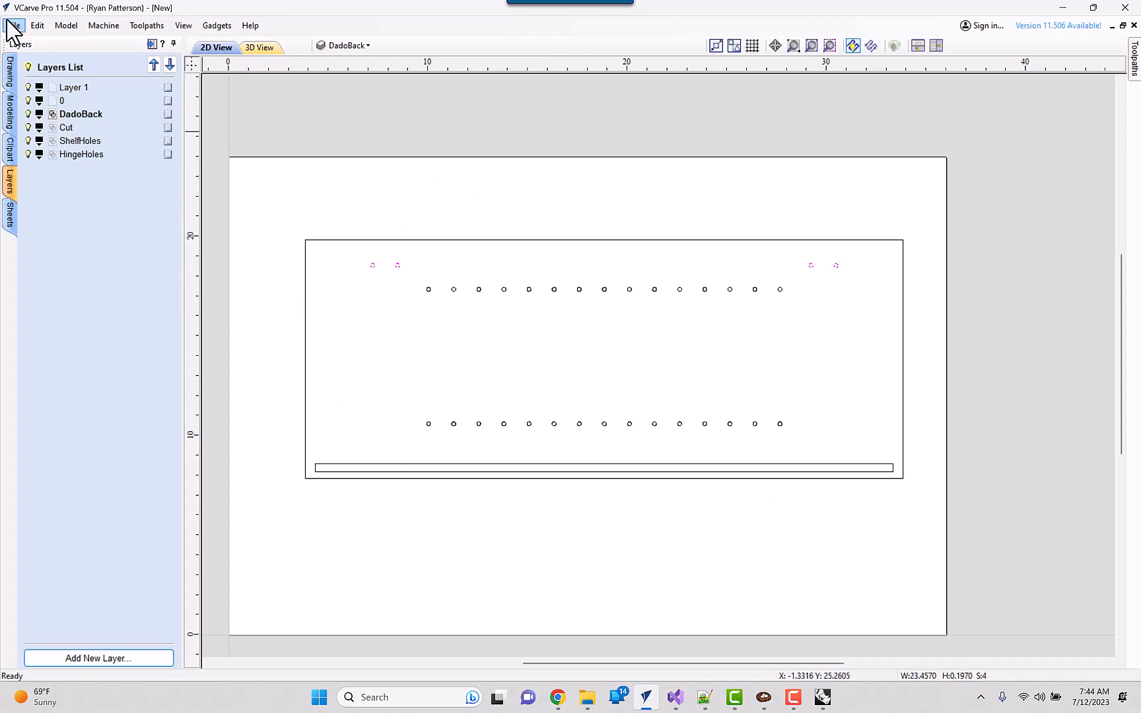
# Step: Clear the selection and export the whole drawing as a DXF file named MyRightSide in the Downloads folder
pyautogui.click(324, 173)
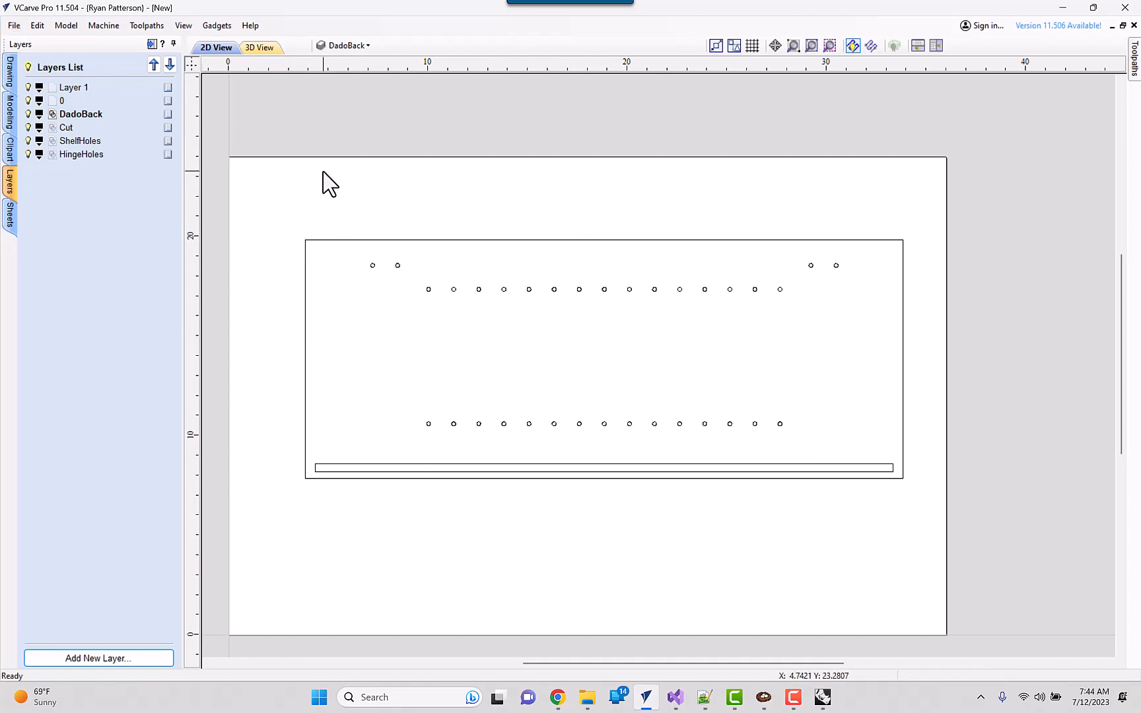
pyautogui.click(14, 25)
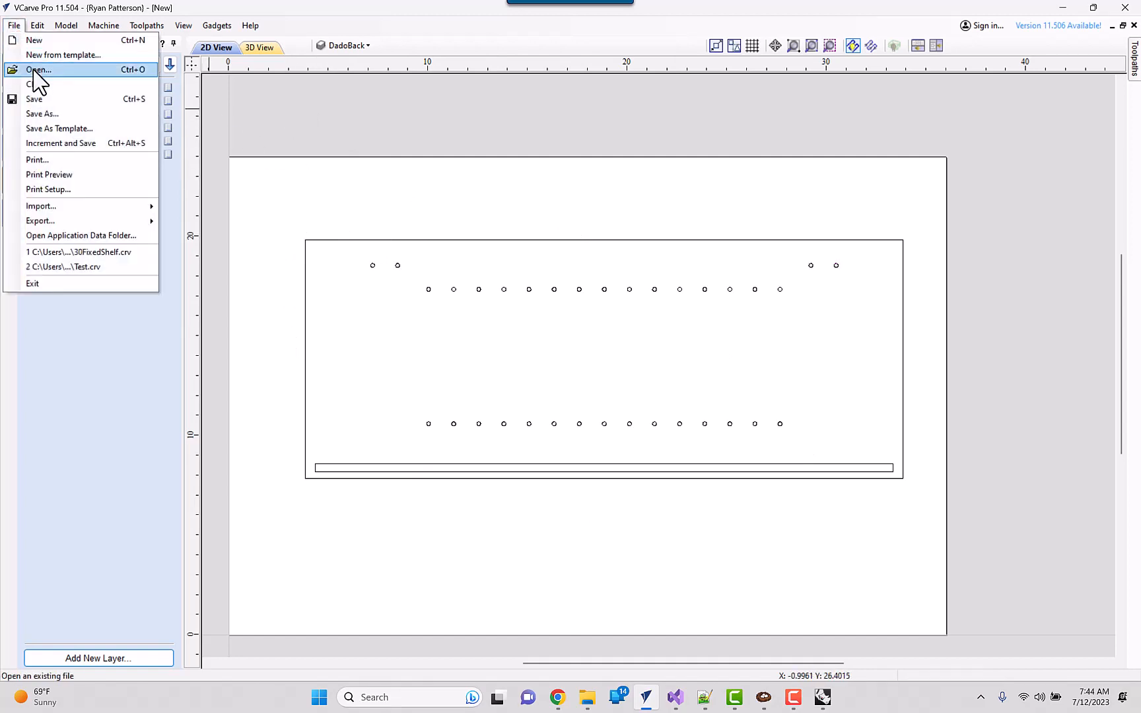
pyautogui.moveTo(74, 221)
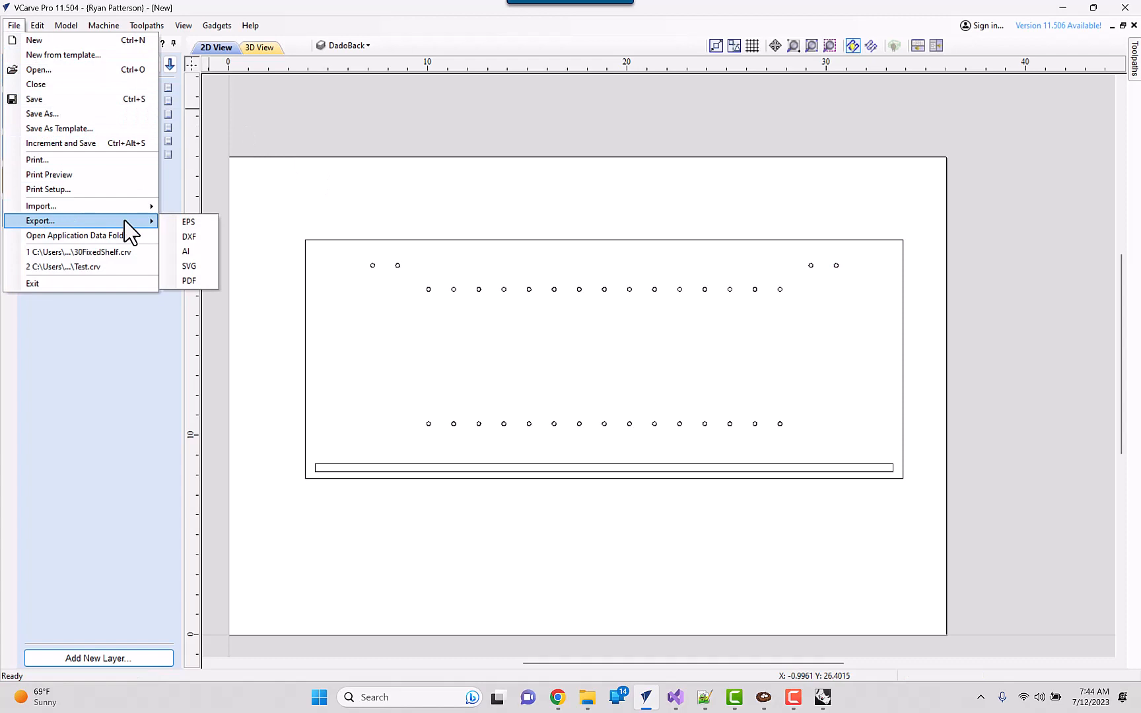
pyautogui.click(197, 239)
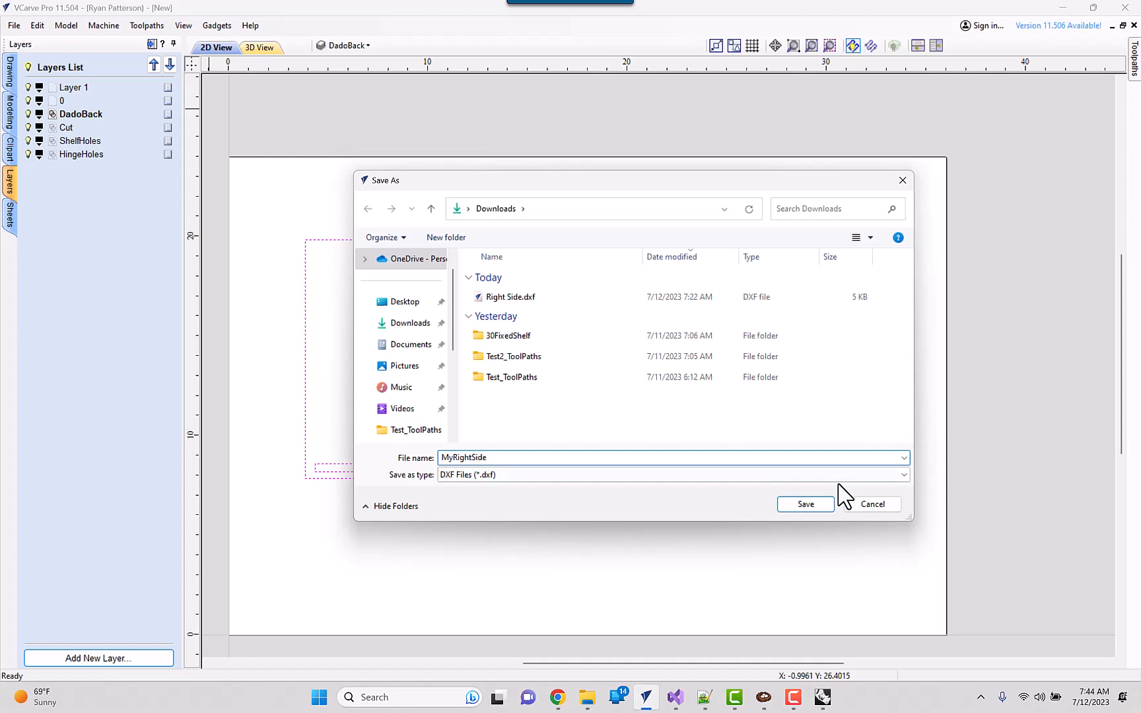
pyautogui.click(806, 504)
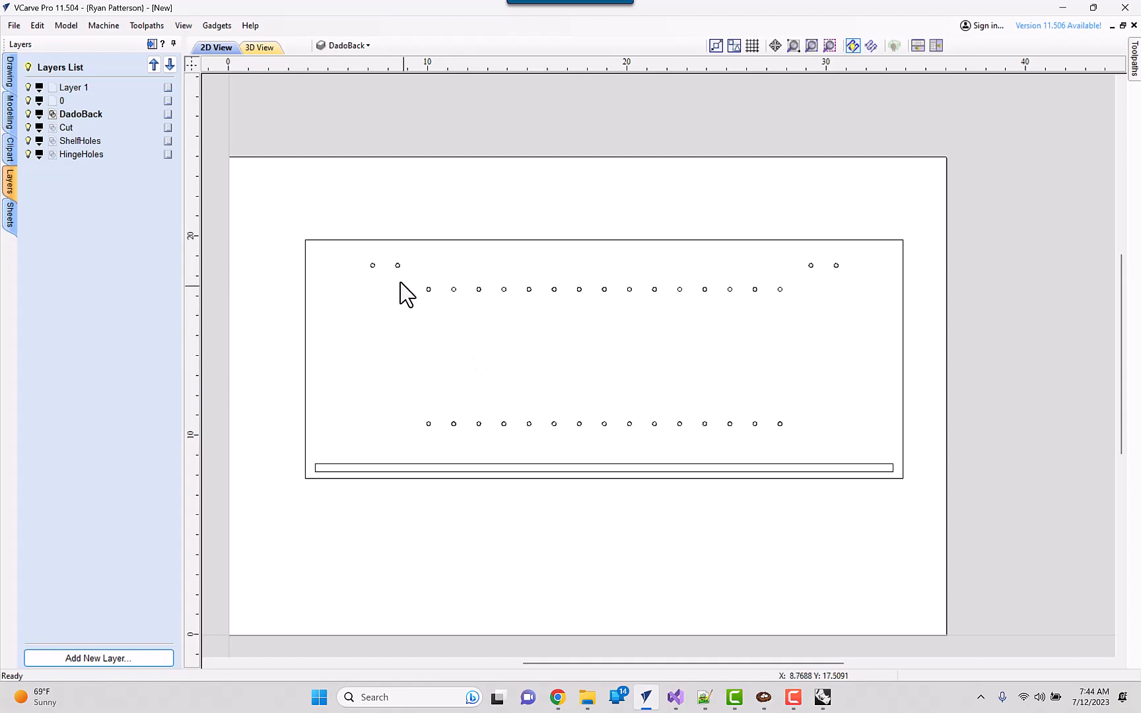
# Step: Delete the four hinge holes and the long dado rectangle from the part
pyautogui.moveTo(334, 205); pyautogui.dragTo(873, 275)
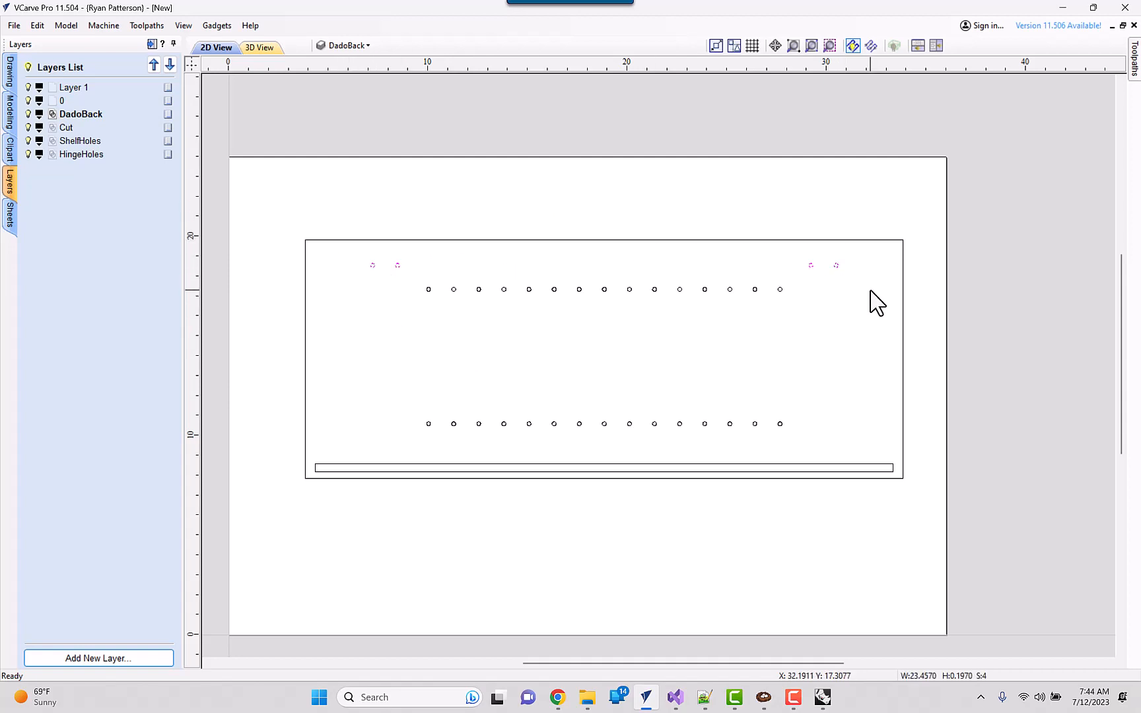
pyautogui.press('Delete')
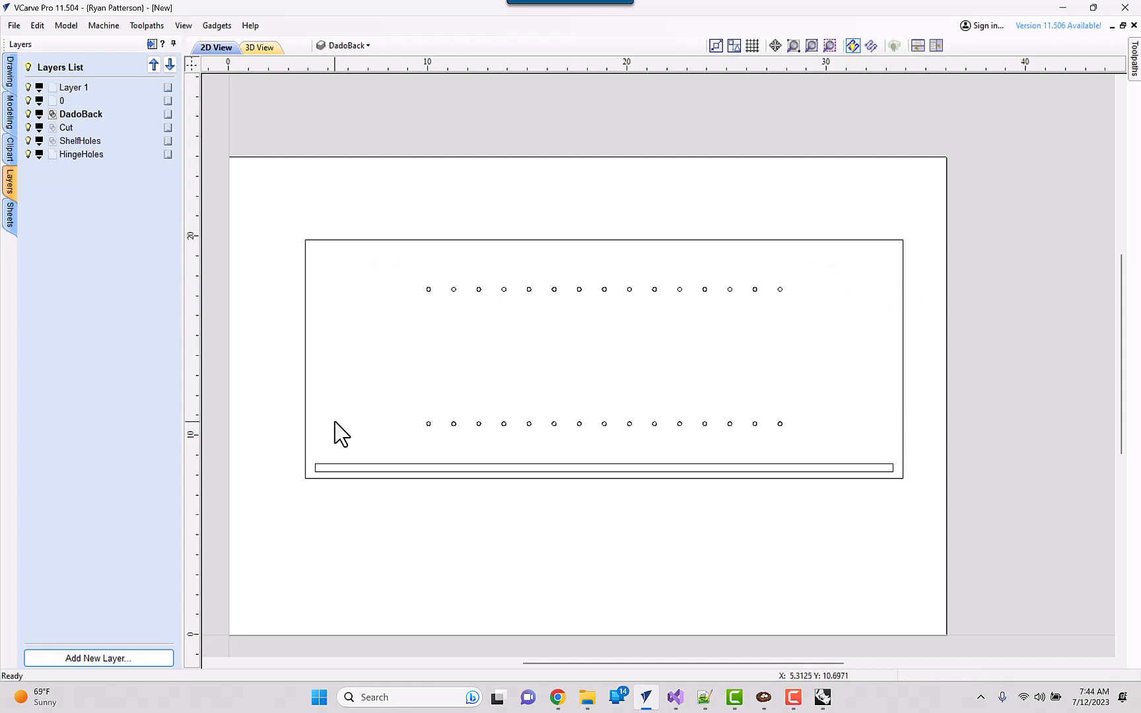
pyautogui.click(351, 468)
pyautogui.press('Delete')
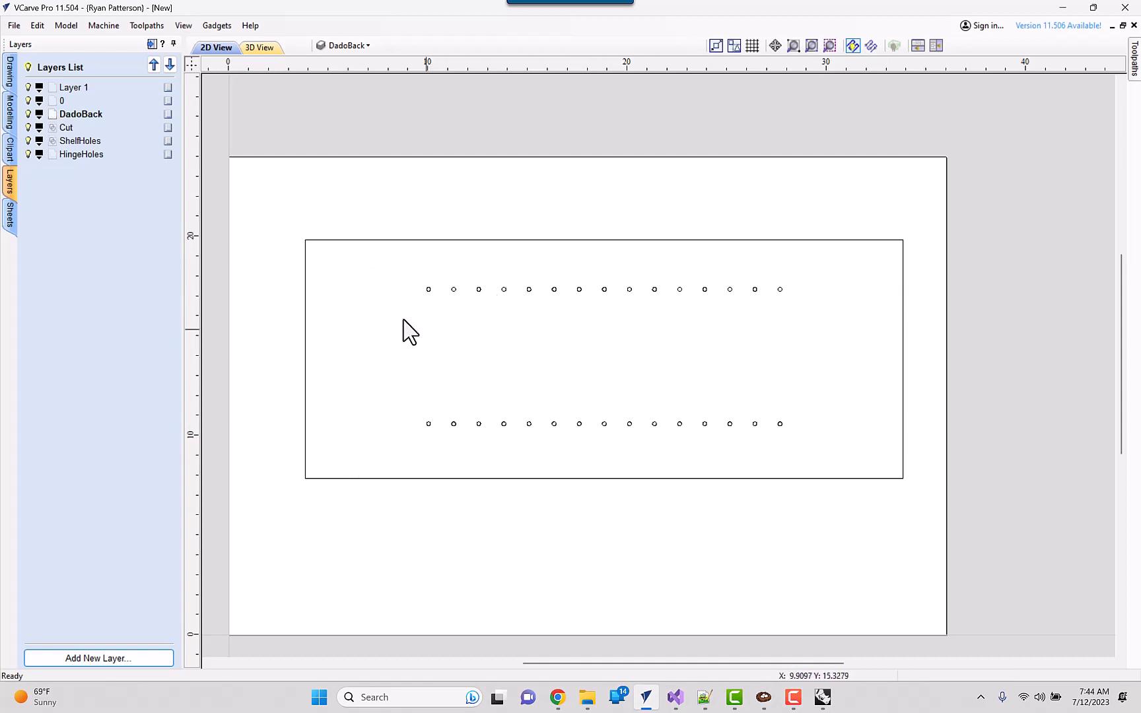
# Step: Export the reduced drawing as the DXF file MyRightSide2.dxf in the Downloads folder
pyautogui.click(15, 26)
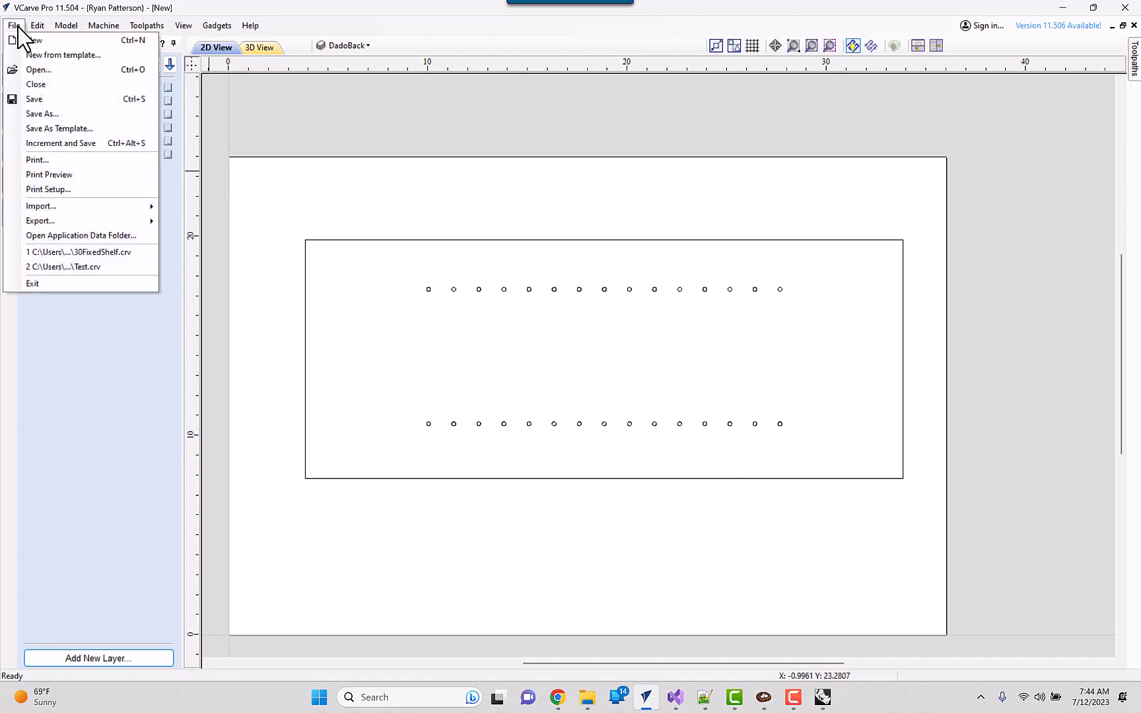
pyautogui.moveTo(41, 223)
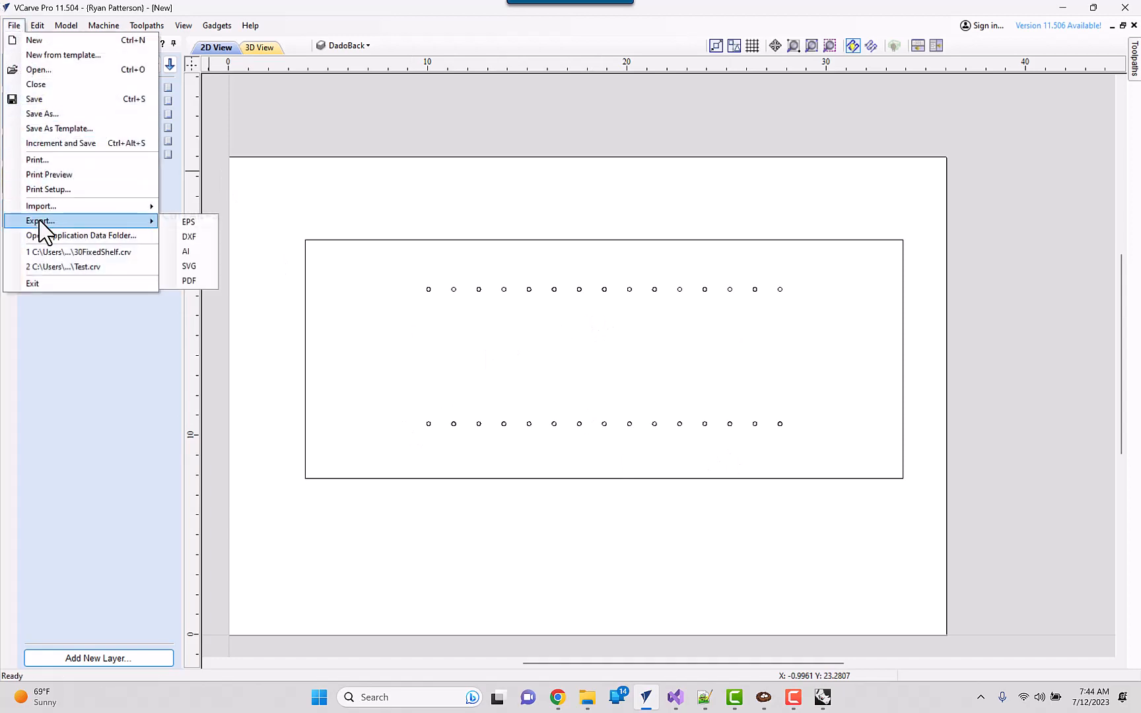
pyautogui.click(207, 243)
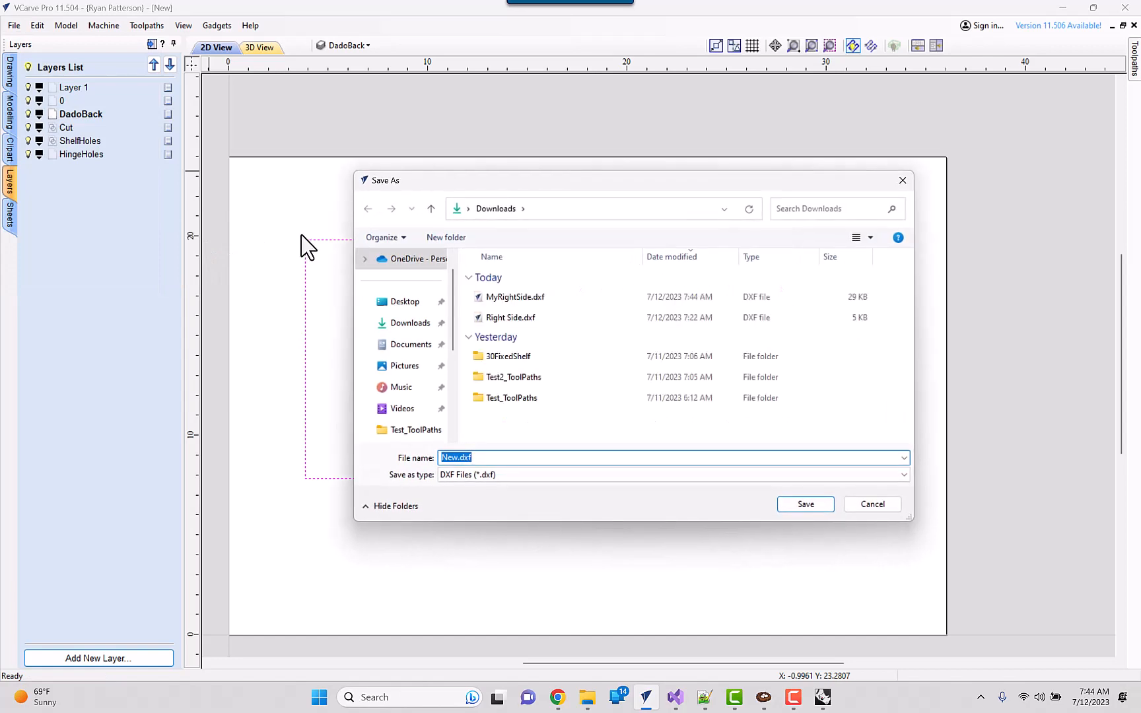
pyautogui.click(492, 296)
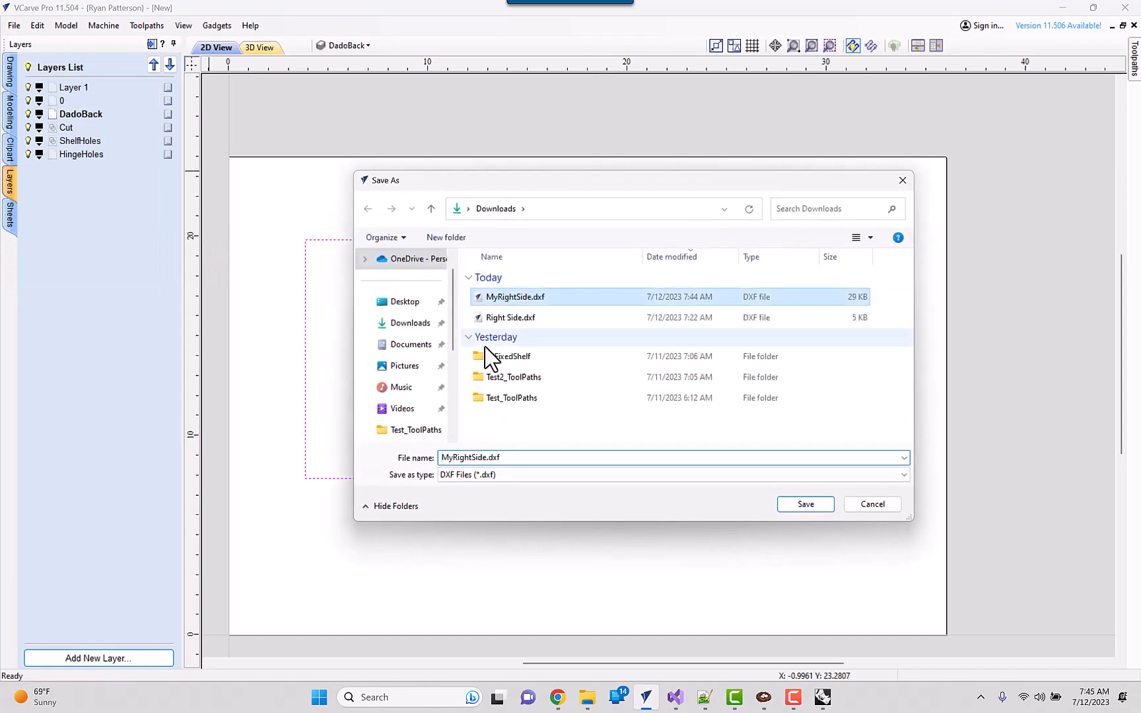
pyautogui.click(485, 460)
pyautogui.click(487, 460)
pyautogui.write('2')
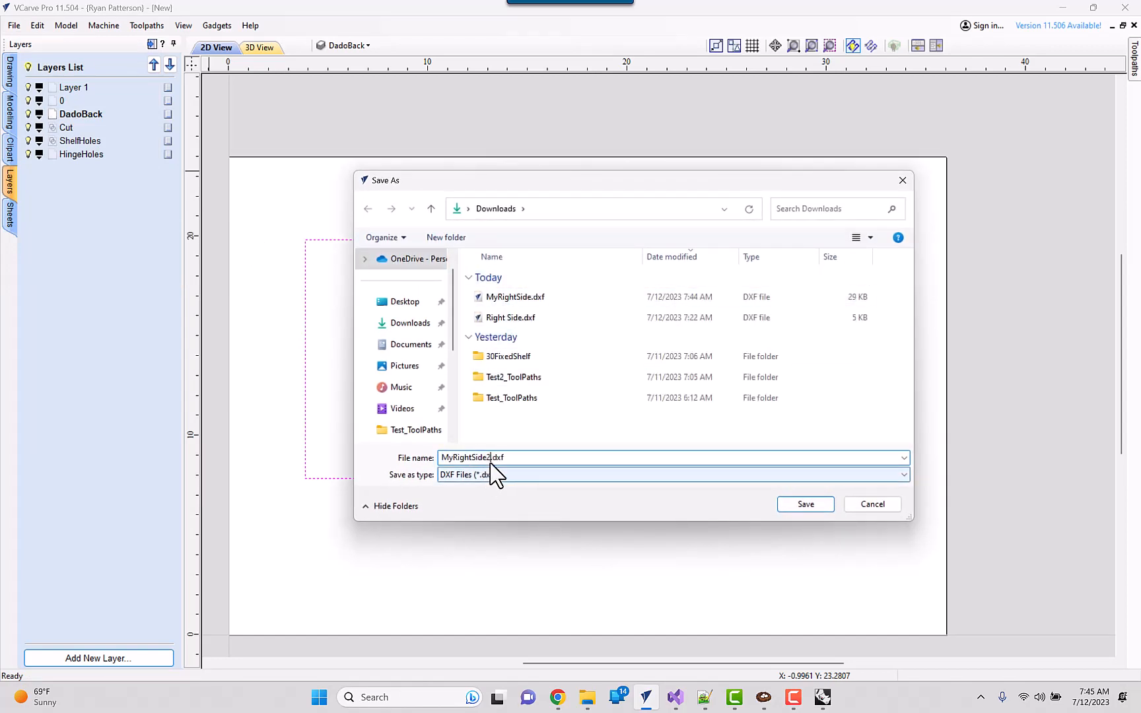
pyautogui.click(812, 509)
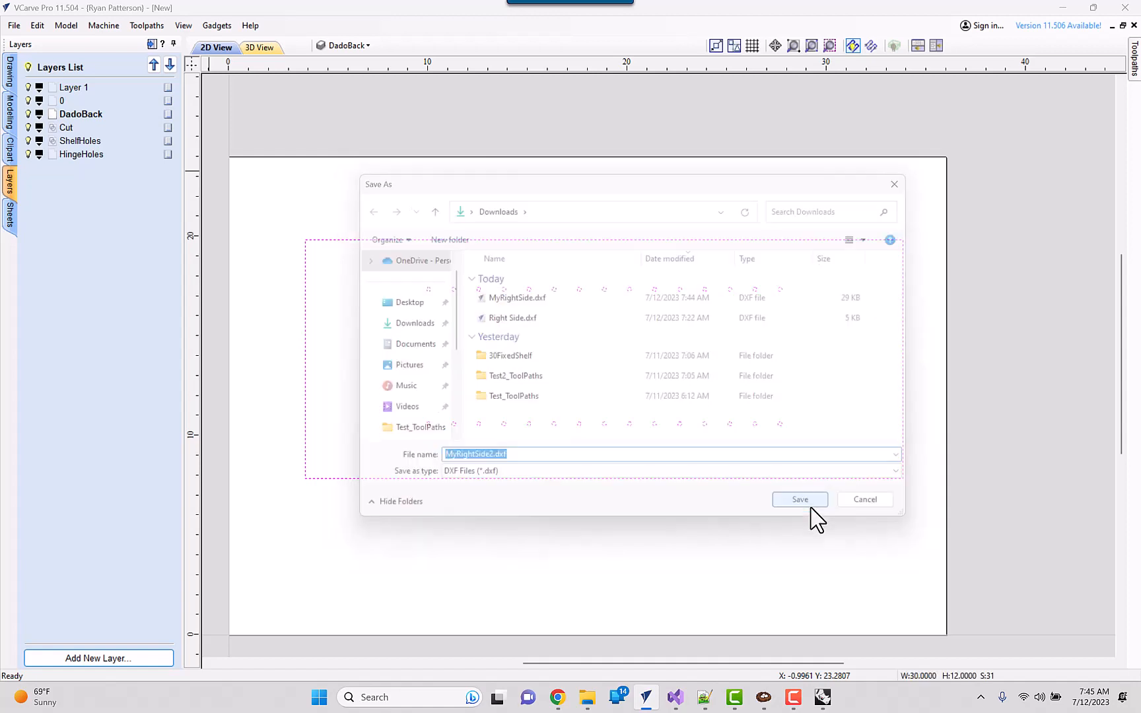
# Step: Switch to PartNester and import MyRightSide.dxf from the Downloads folder
pyautogui.click(763, 698)
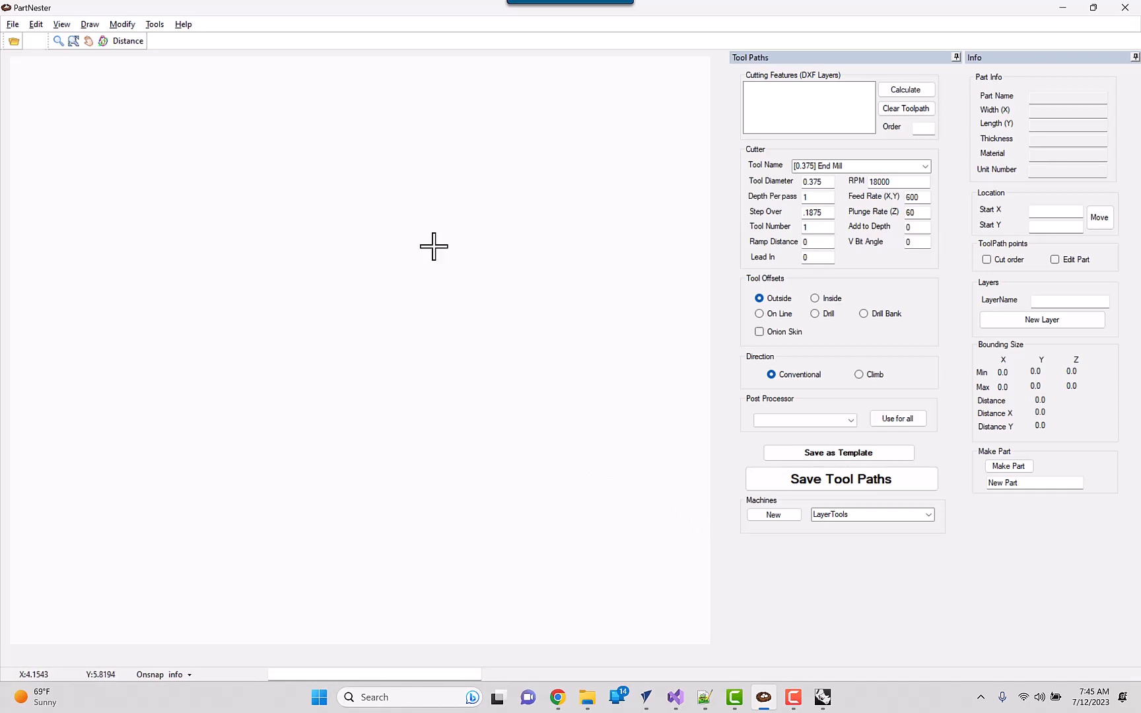
pyautogui.rightClick(419, 225)
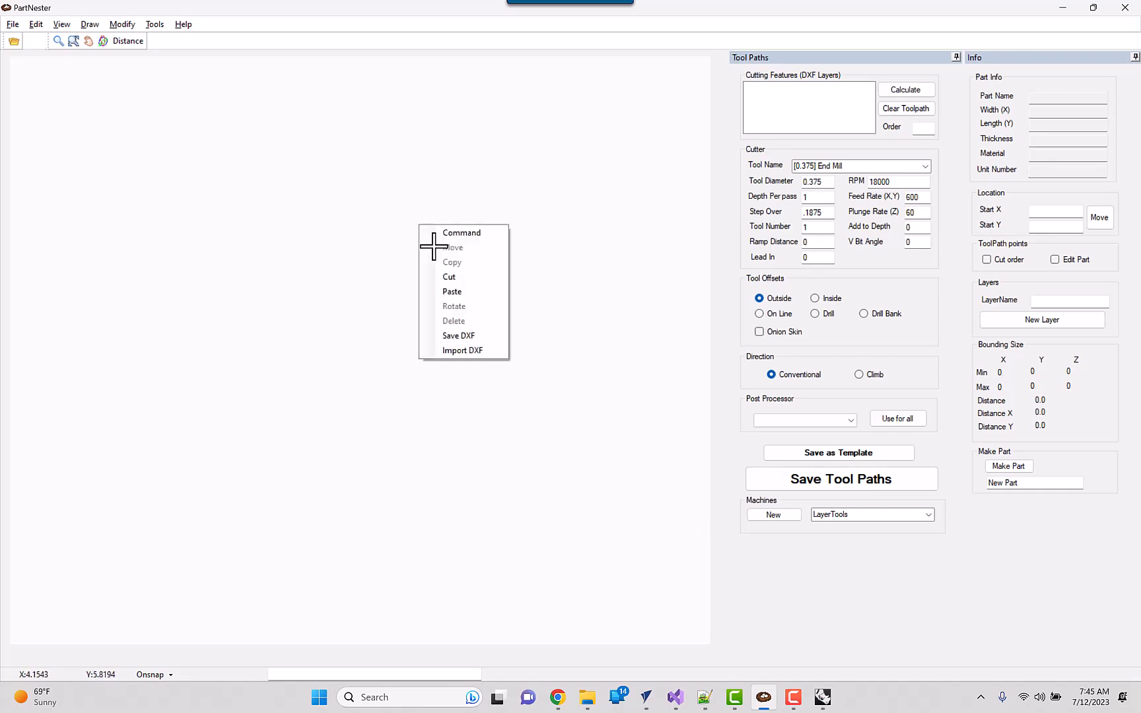
pyautogui.click(473, 350)
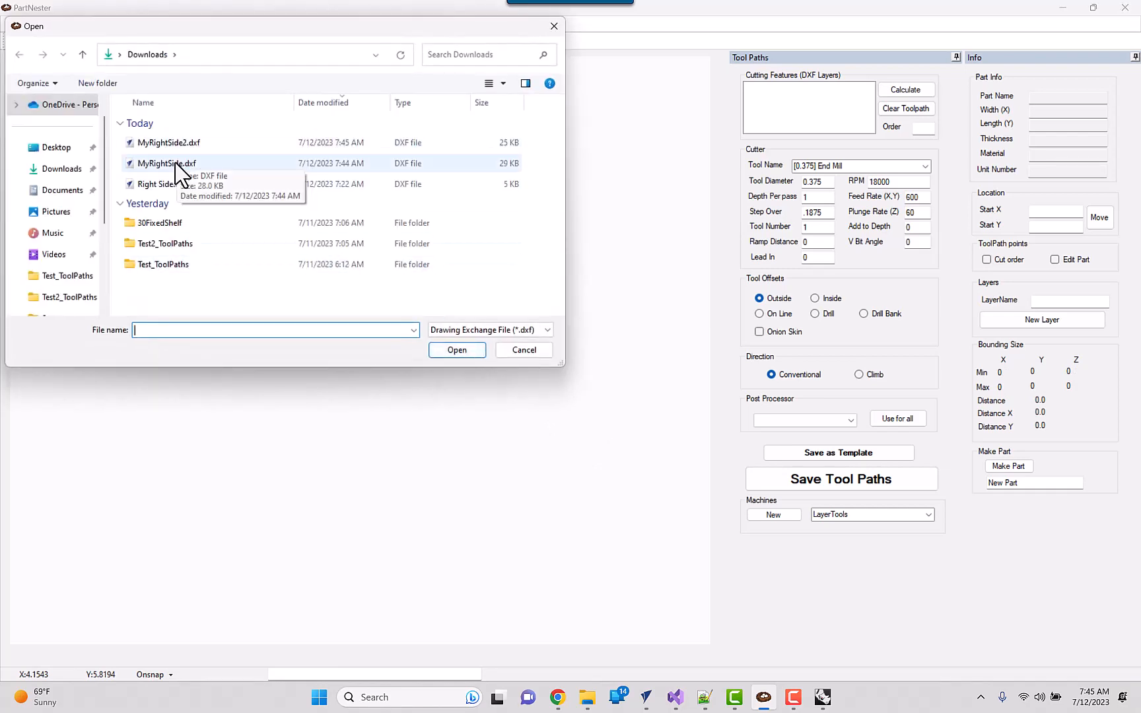
pyautogui.click(173, 164)
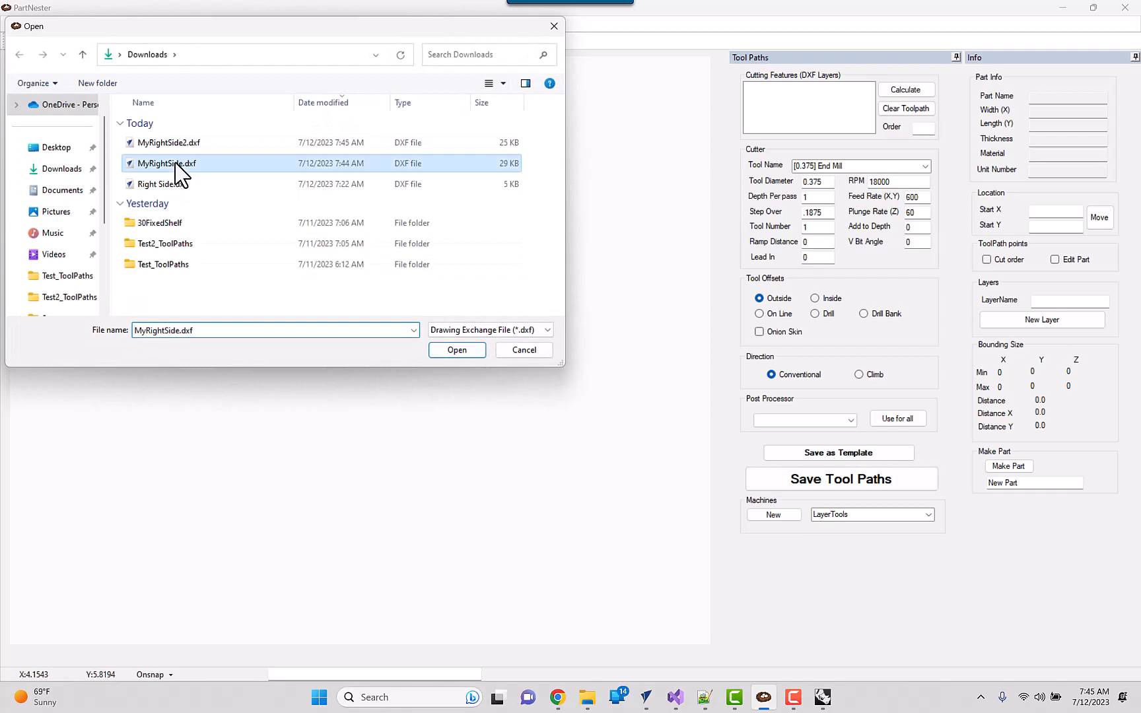
pyautogui.click(457, 351)
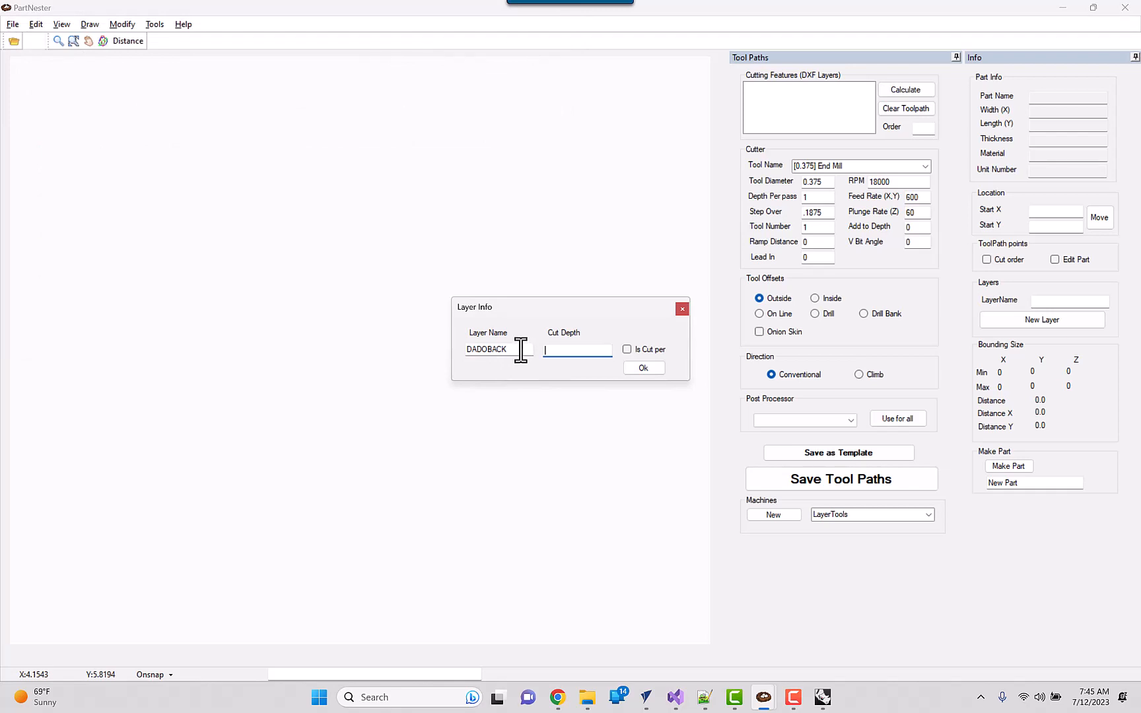
# Step: Set the cut depth of the DADOBACK layer to .375 and accept it
pyautogui.doubleClick(521, 350)
pyautogui.click(575, 351)
pyautogui.write('.375')
pyautogui.click(645, 369)
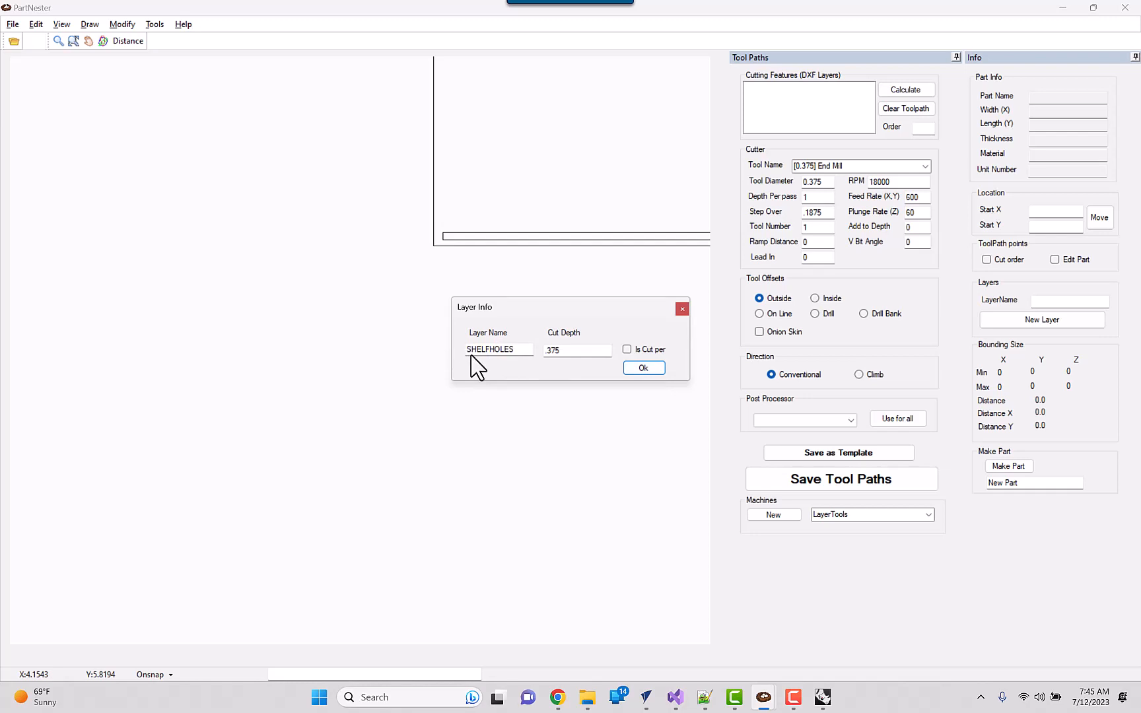
# Step: Set the cut depth of the SHELFHOLES layer to .5 and accept the remaining layer's settings
pyautogui.doubleClick(572, 356)
pyautogui.write('.5')
pyautogui.click(644, 368)
pyautogui.click(641, 369)
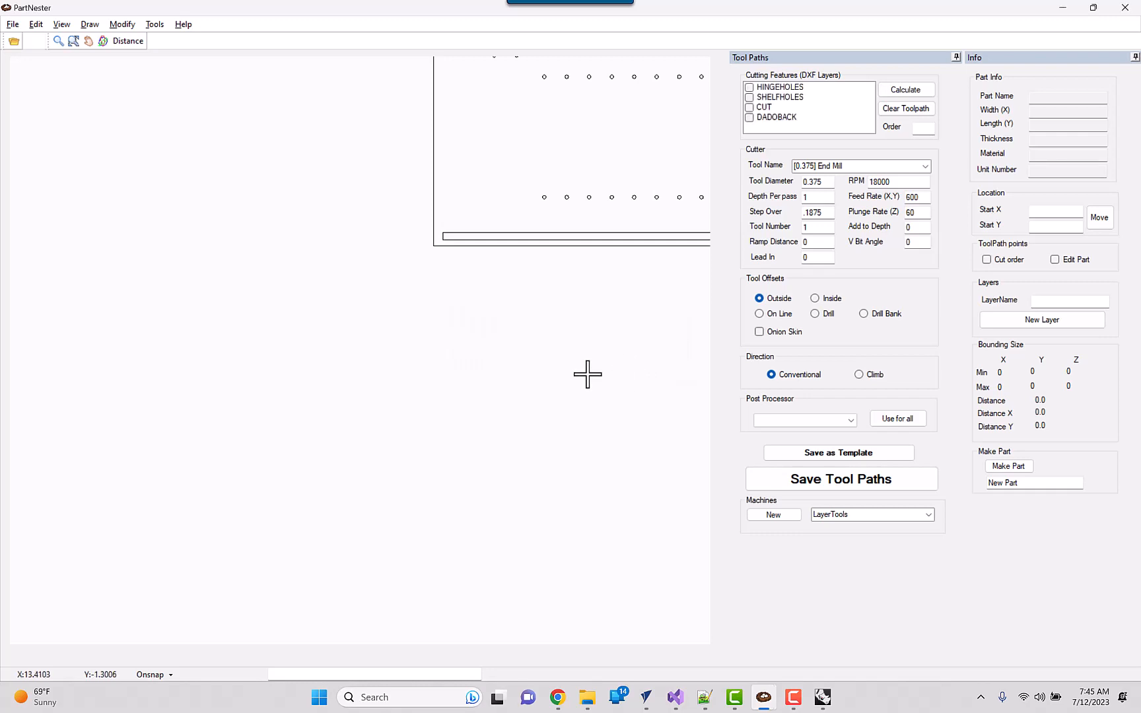
# Step: Select the imported part's outline and its dado to check their bounding size and depth
pyautogui.moveTo(505, 395); pyautogui.dragTo(291, 438, button='middle')
pyautogui.scroll(-1, 291, 438)
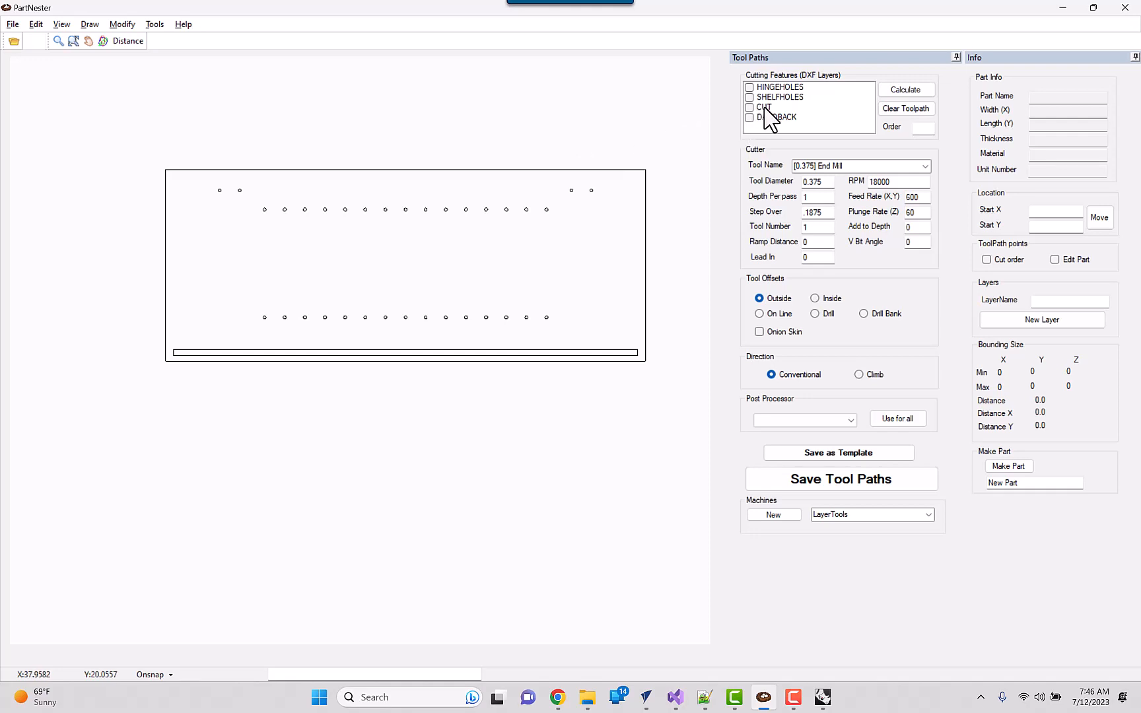
pyautogui.click(571, 169)
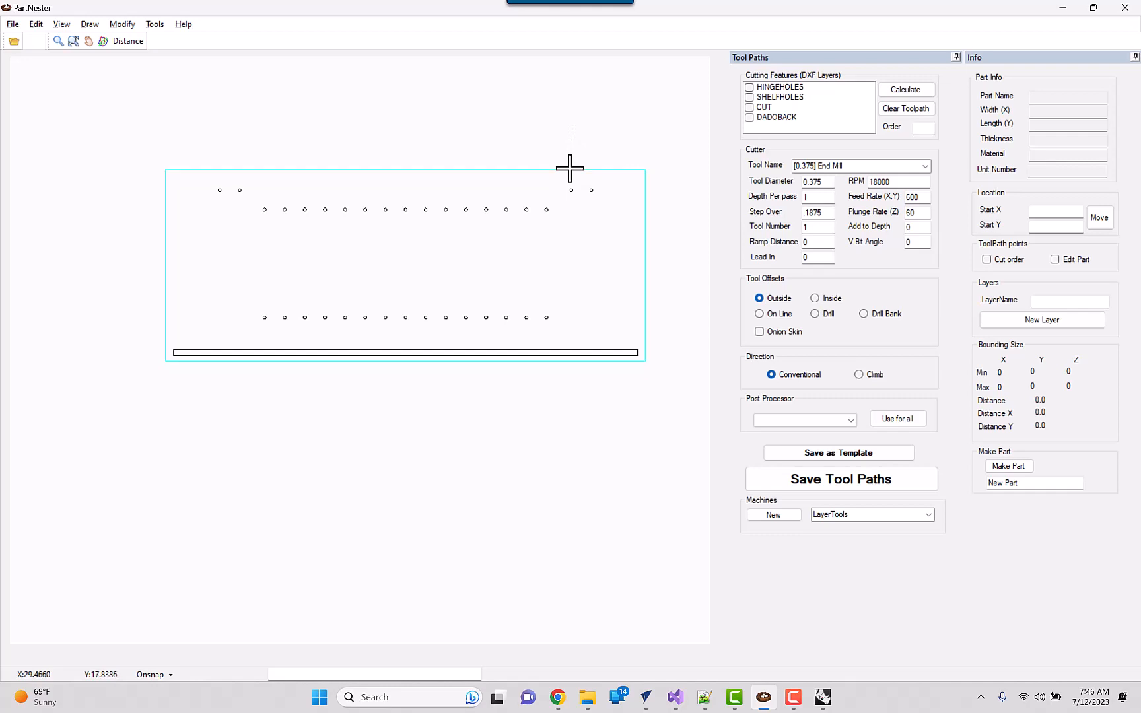
pyautogui.click(570, 169)
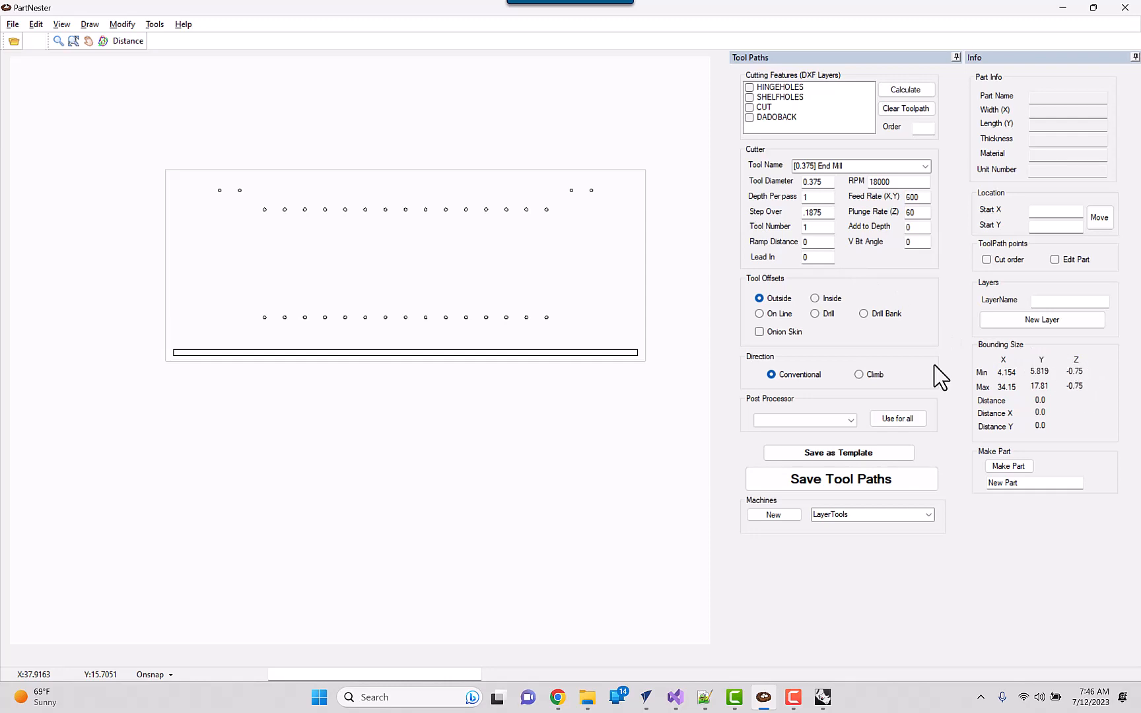
pyautogui.click(554, 349)
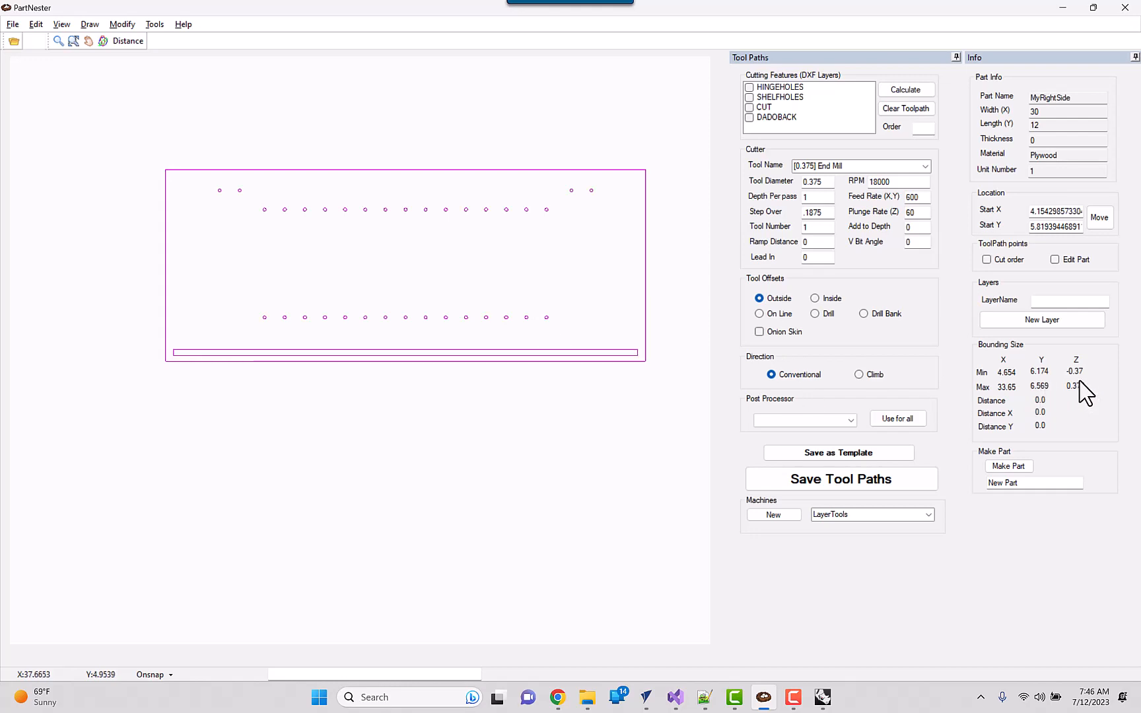
# Step: Nest the imported MyRightSide part onto a sheet
pyautogui.click(462, 383)
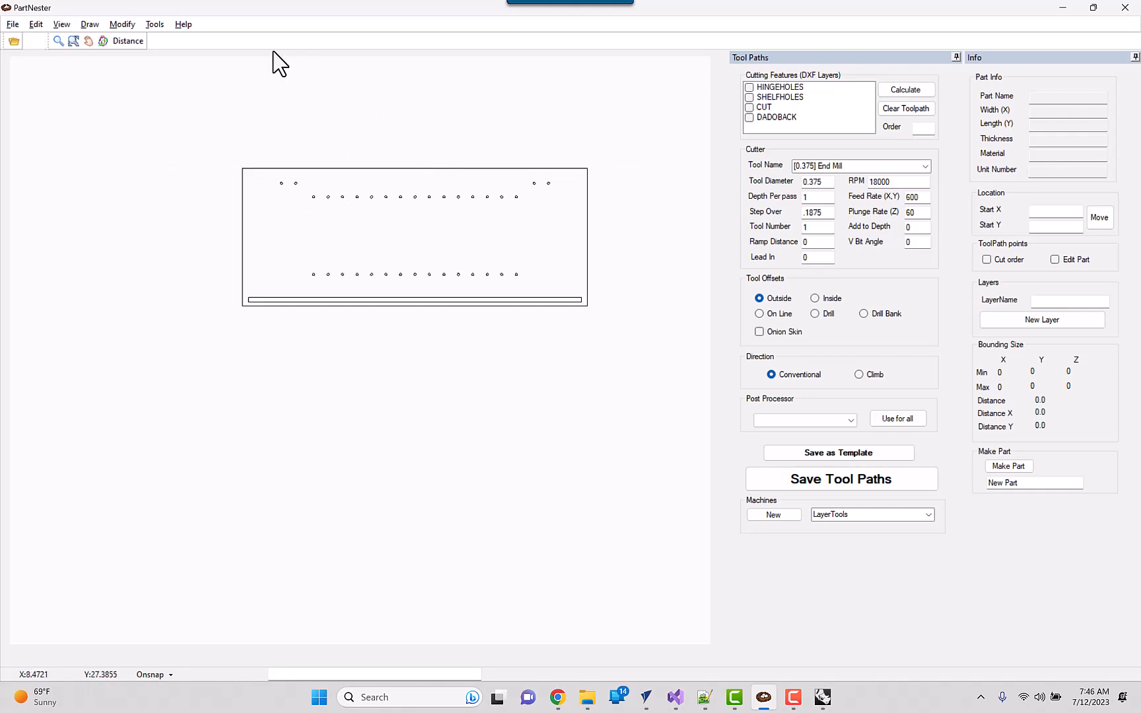
pyautogui.click(154, 25)
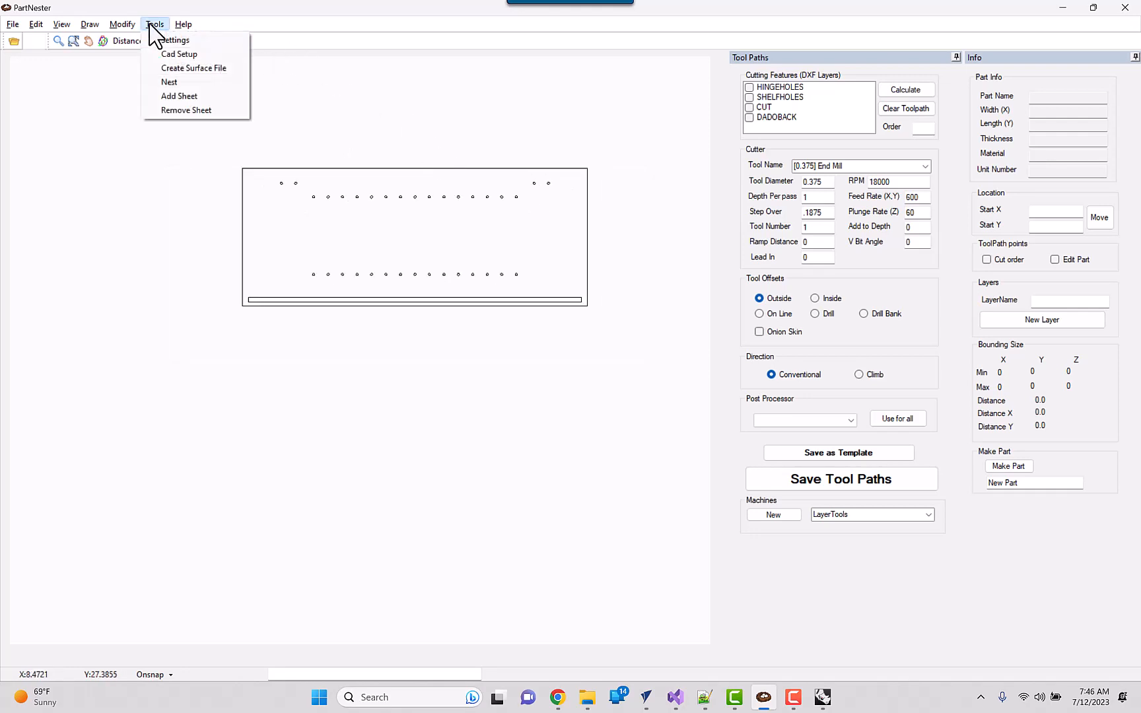
pyautogui.click(170, 83)
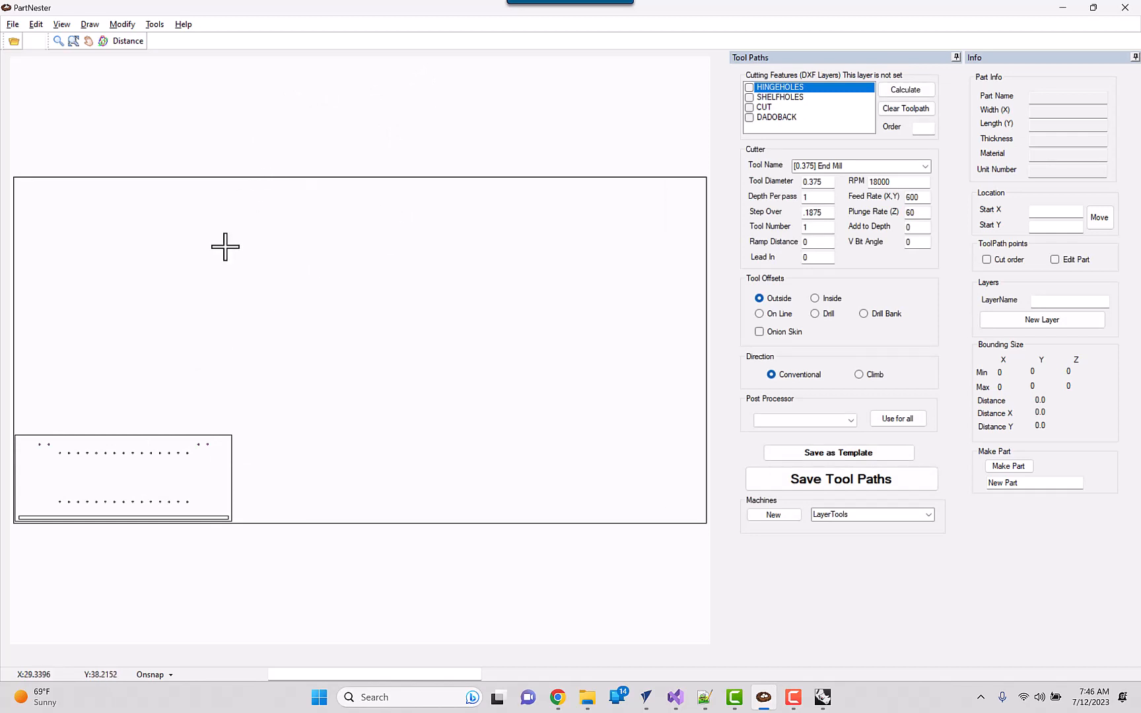
# Step: Import MyRightSide2.dxf from the Downloads folder into the layout and nest it on the sheet with the first part
pyautogui.rightClick(212, 227)
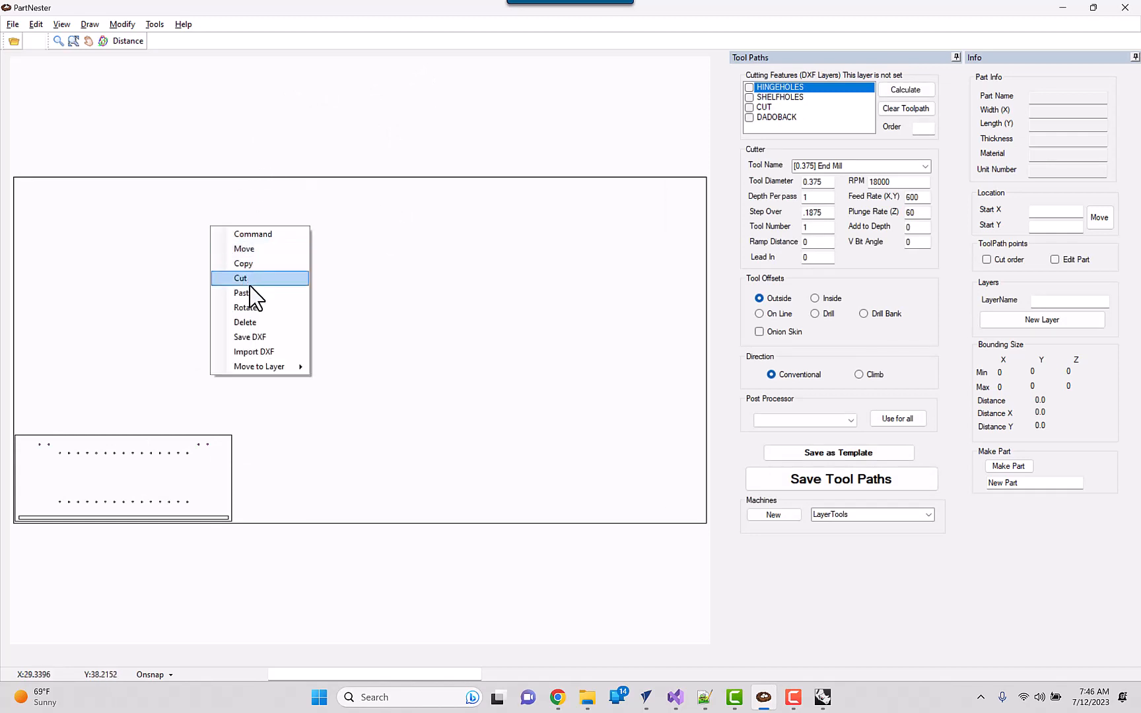
pyautogui.click(253, 351)
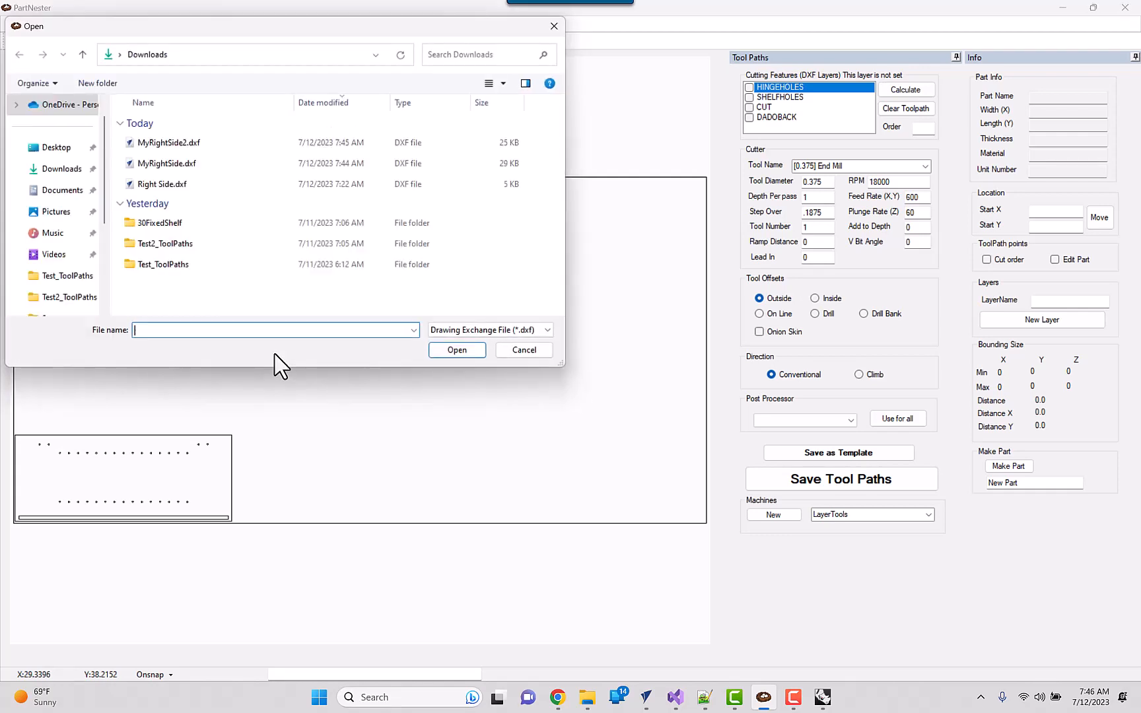
pyautogui.click(176, 144)
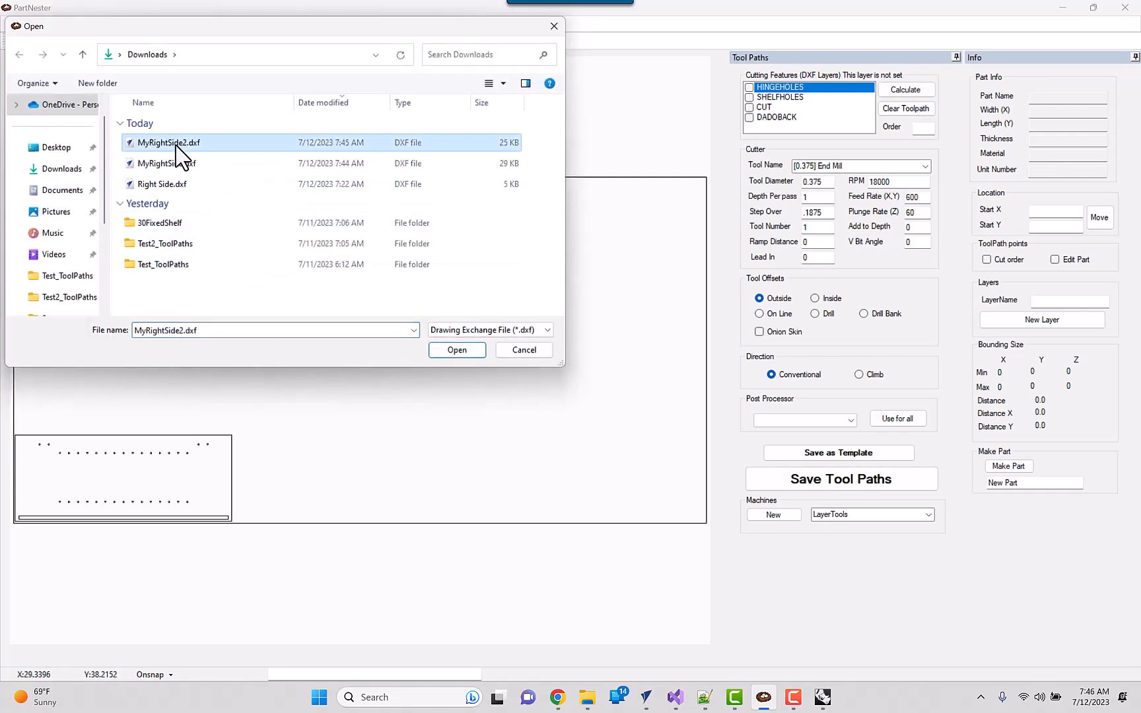
pyautogui.click(438, 351)
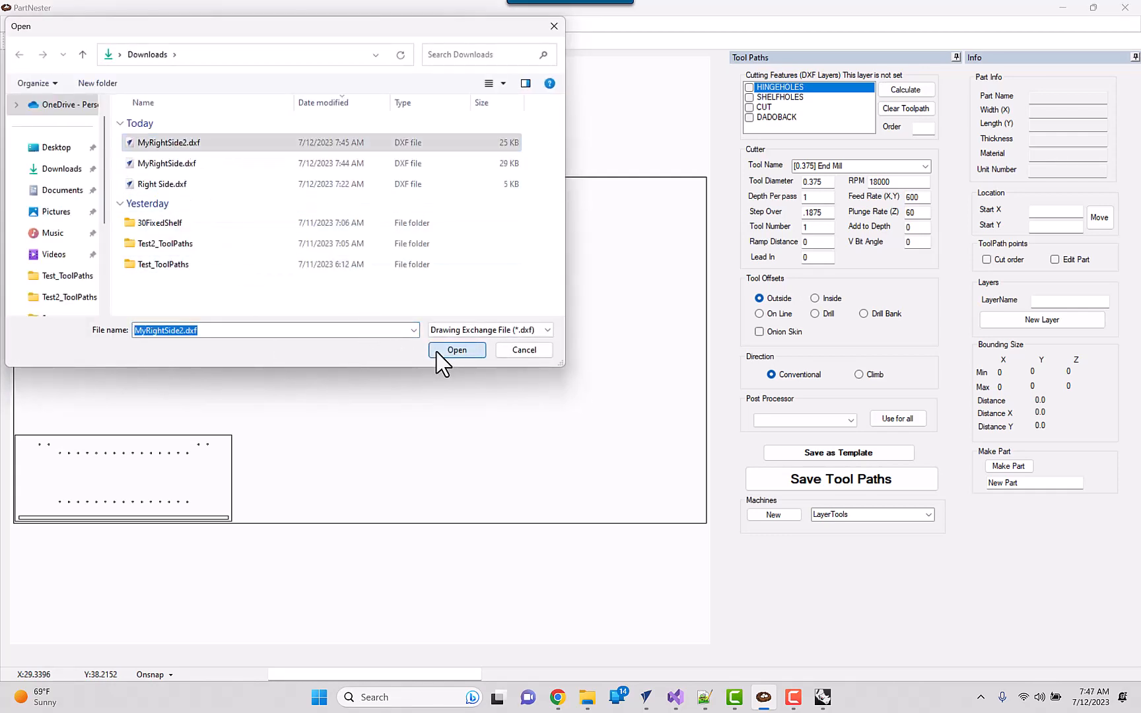
pyautogui.click(306, 198)
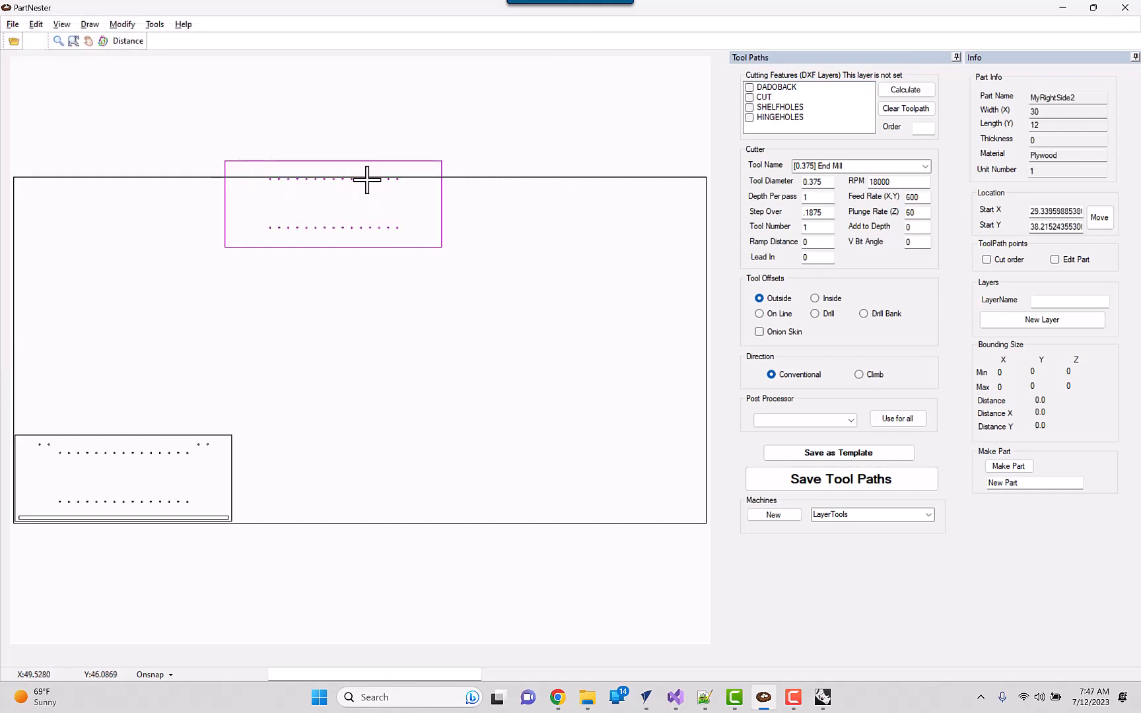
pyautogui.click(160, 28)
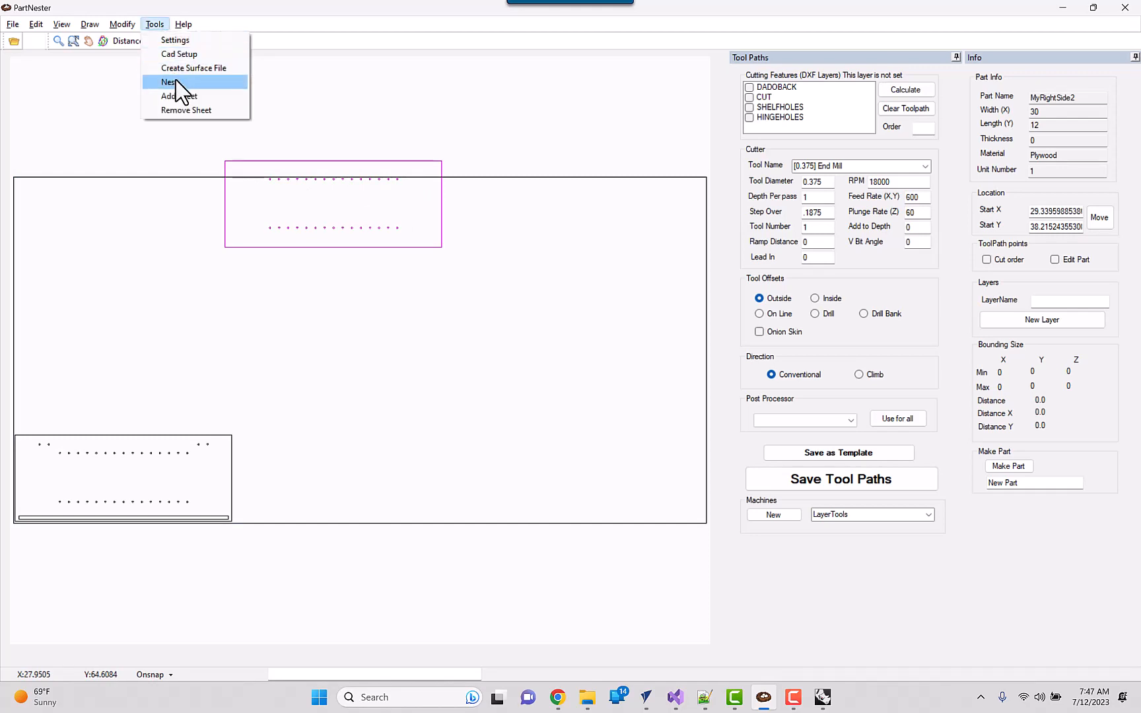
pyautogui.click(175, 82)
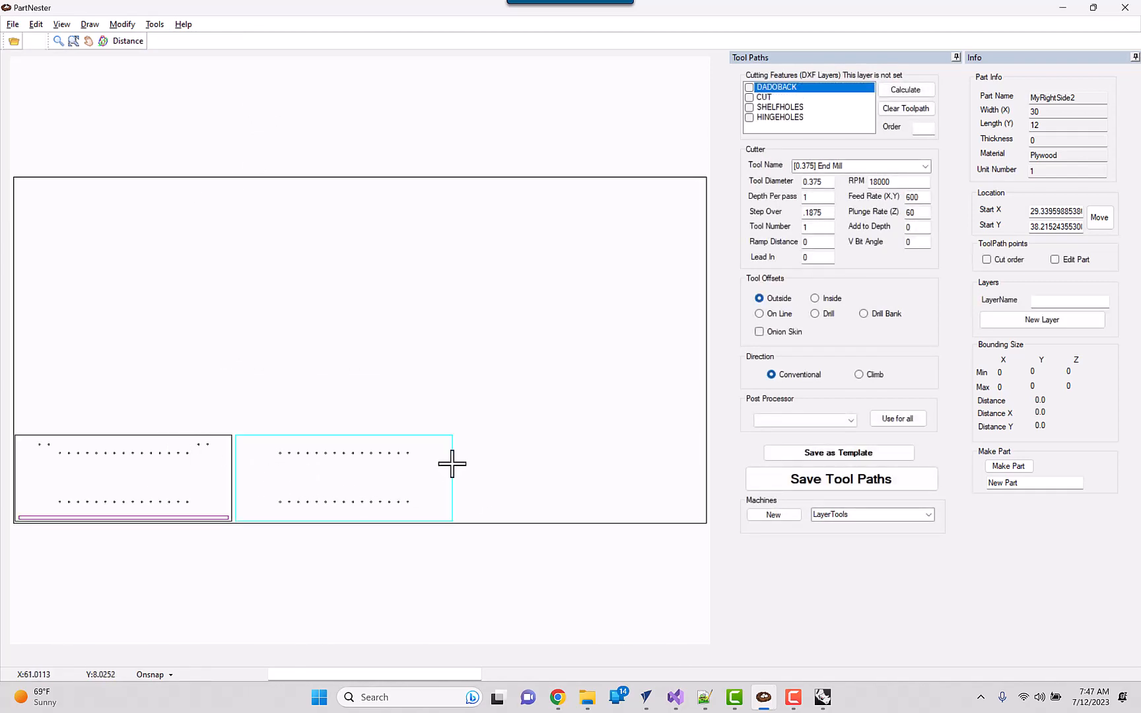
pyautogui.scroll(-1, 426, 418)
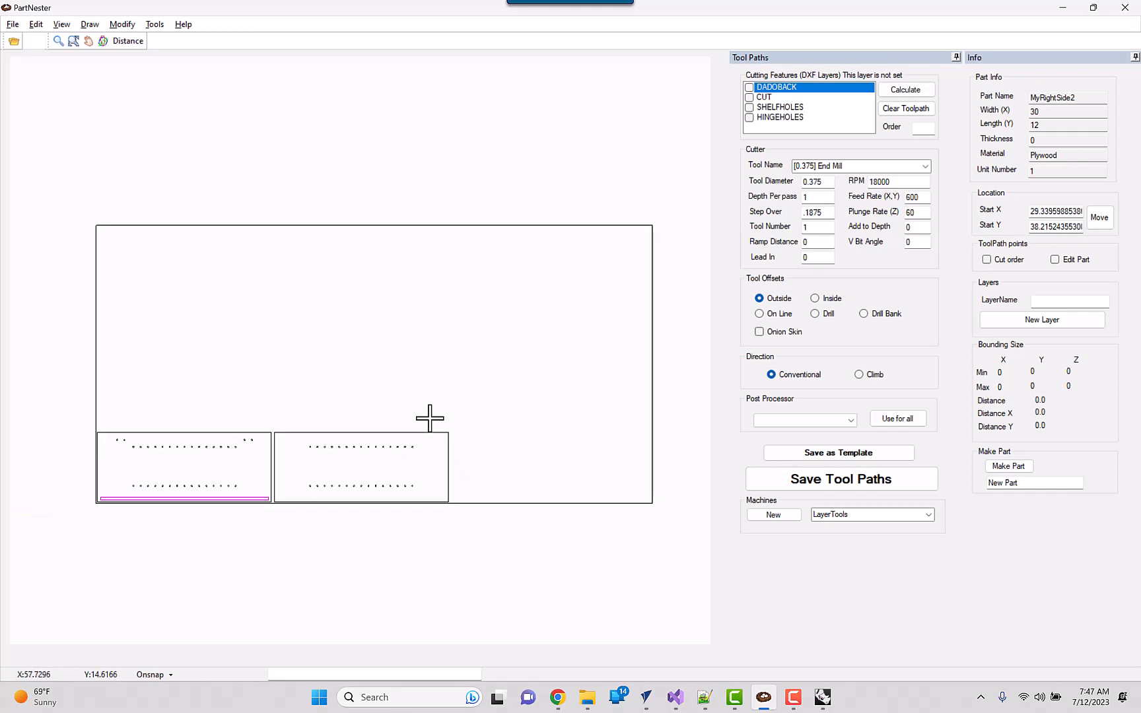
# Step: Start a new drawing and open MyRightSide.dxf and MyRightSide2.dxf together from the Downloads folder
pyautogui.click(13, 24)
pyautogui.click(29, 40)
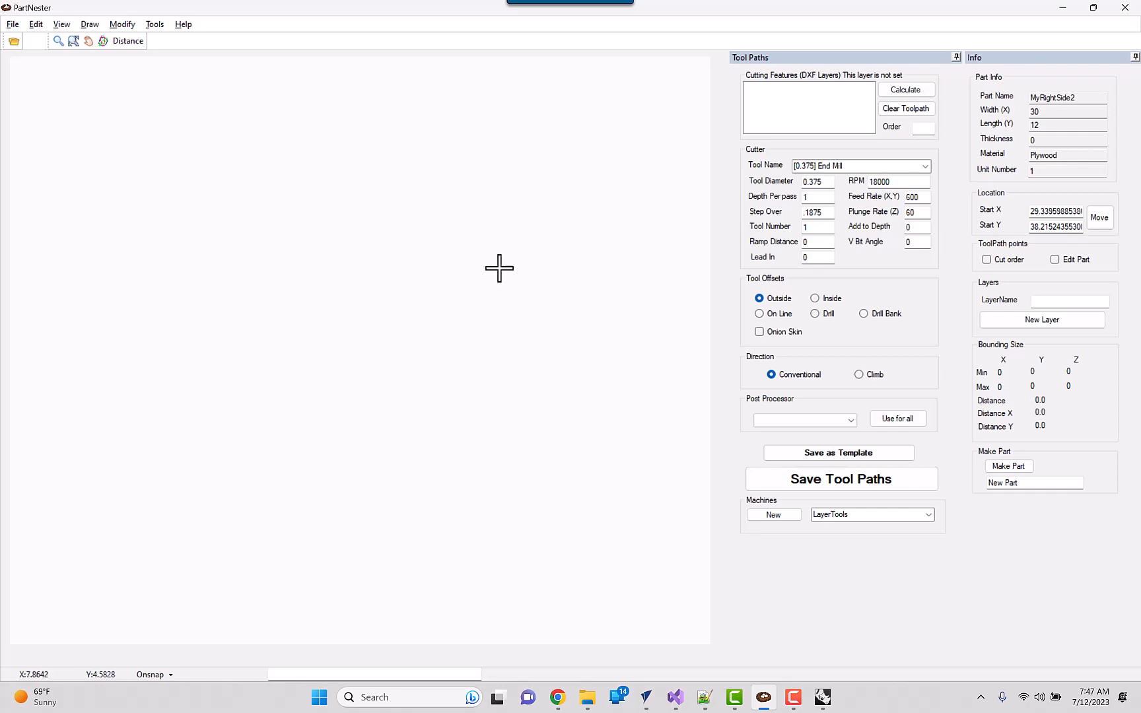
pyautogui.click(12, 24)
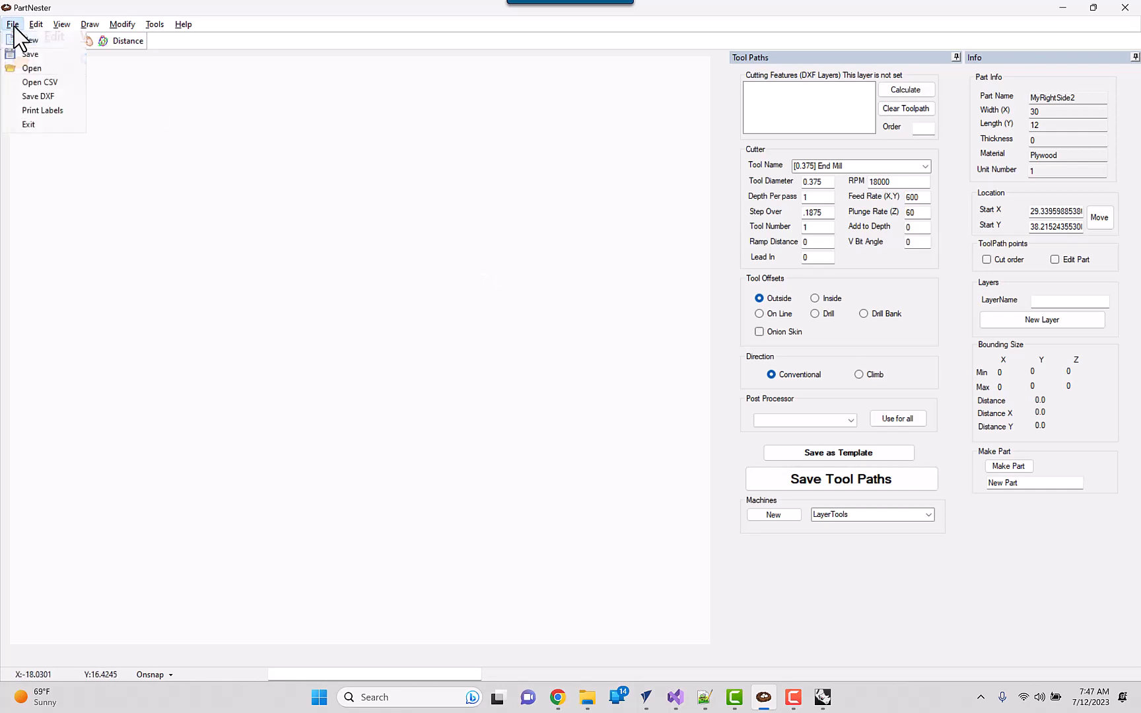
pyautogui.click(32, 69)
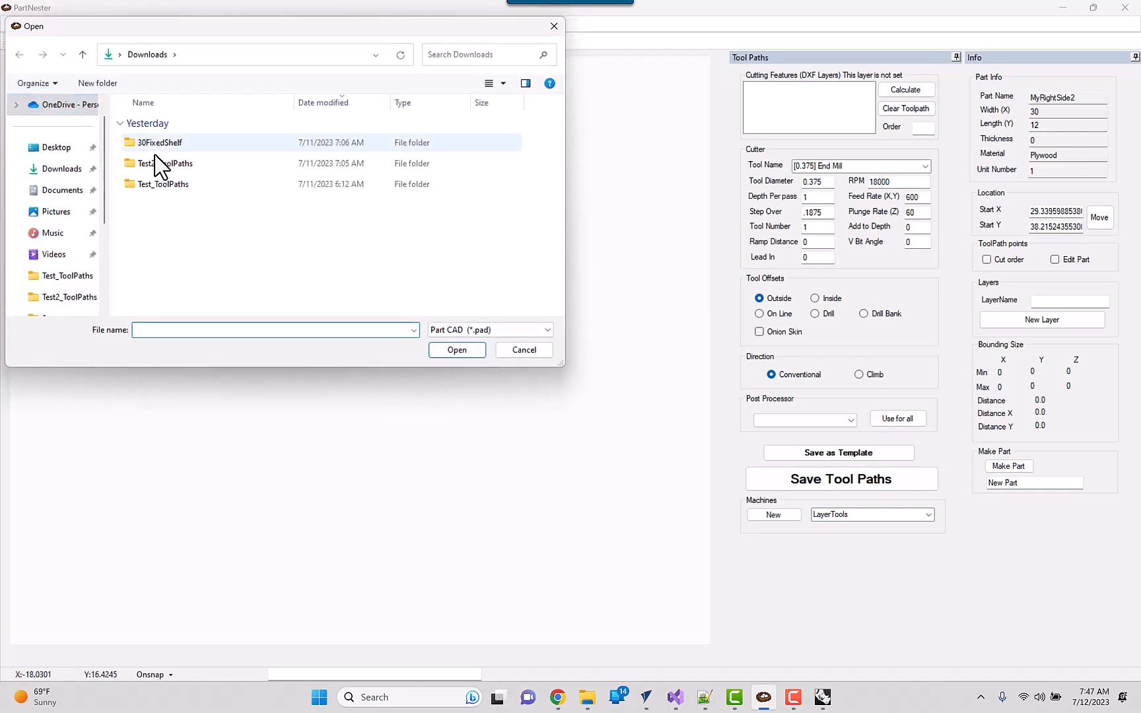
pyautogui.click(548, 330)
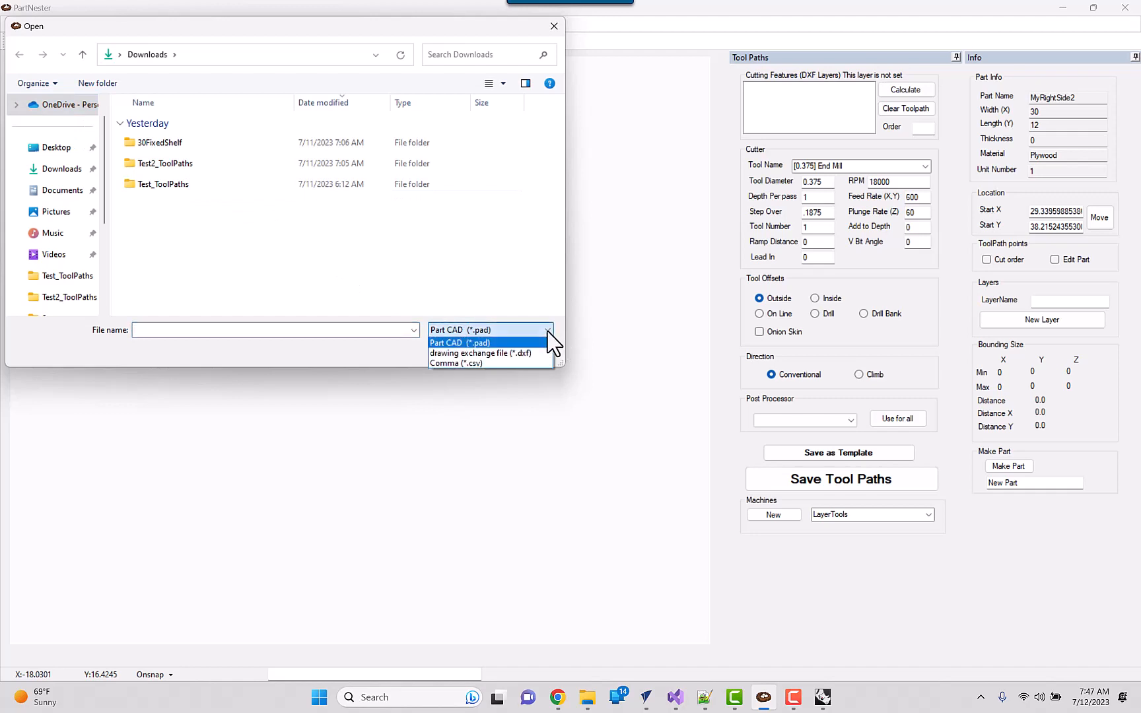
pyautogui.click(502, 353)
pyautogui.click(166, 145)
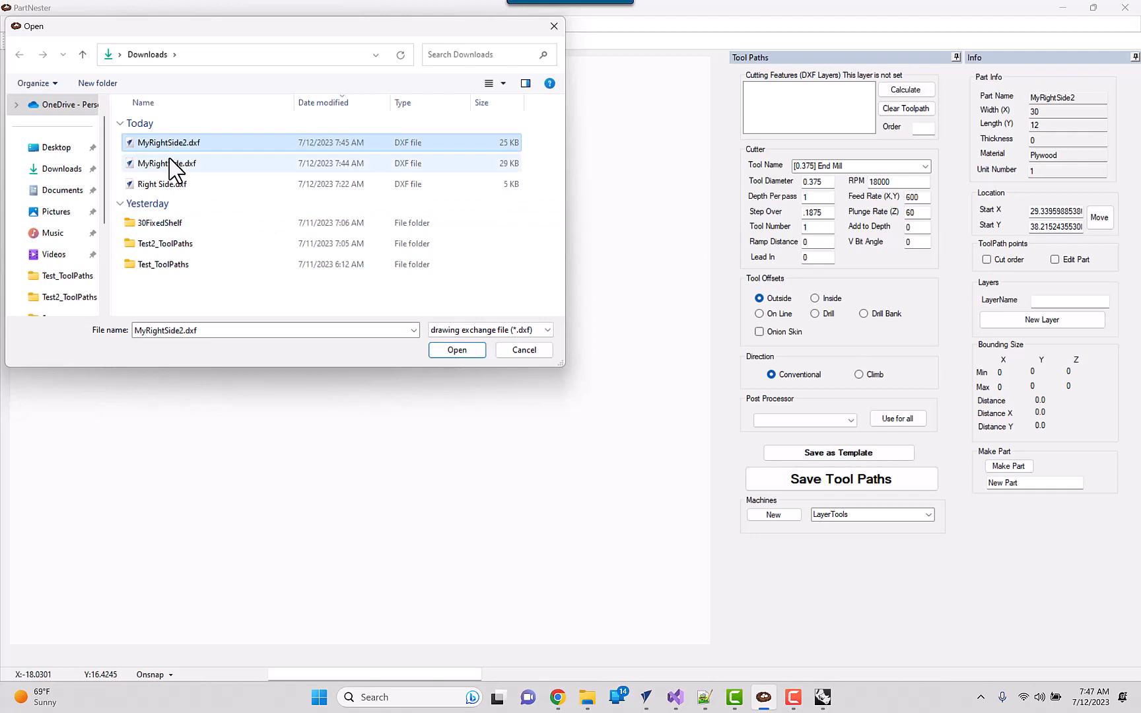
pyautogui.keyDown('ctrl'); pyautogui.click(168, 163); pyautogui.keyUp('ctrl')
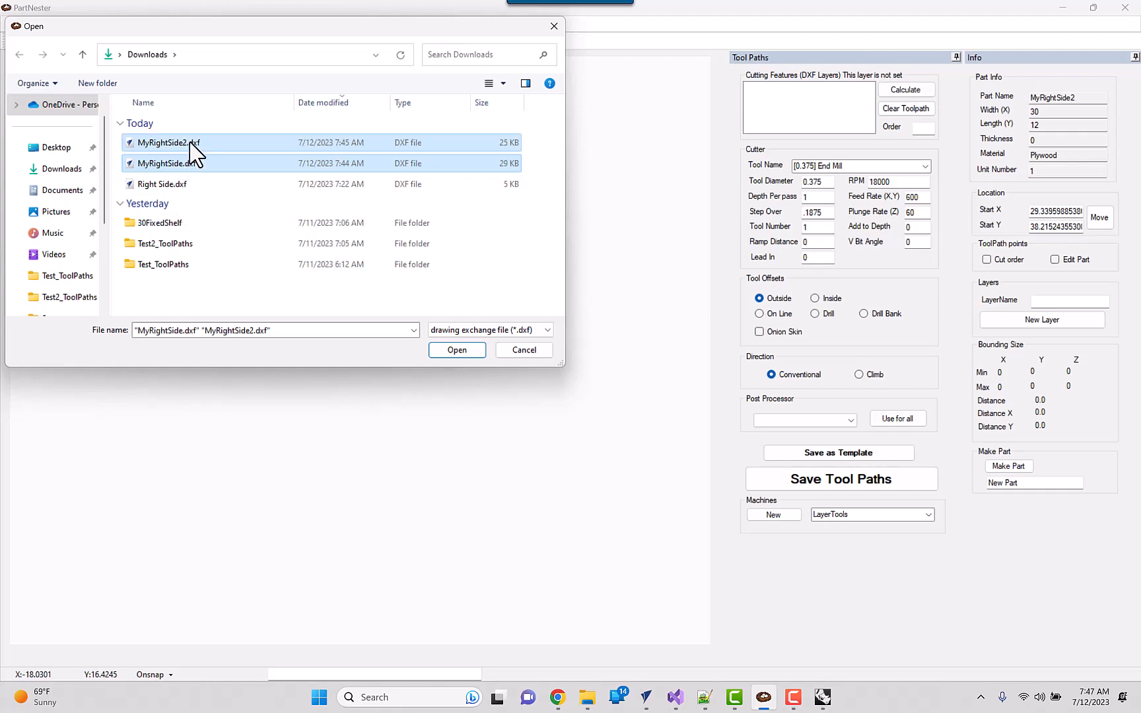
pyautogui.click(469, 352)
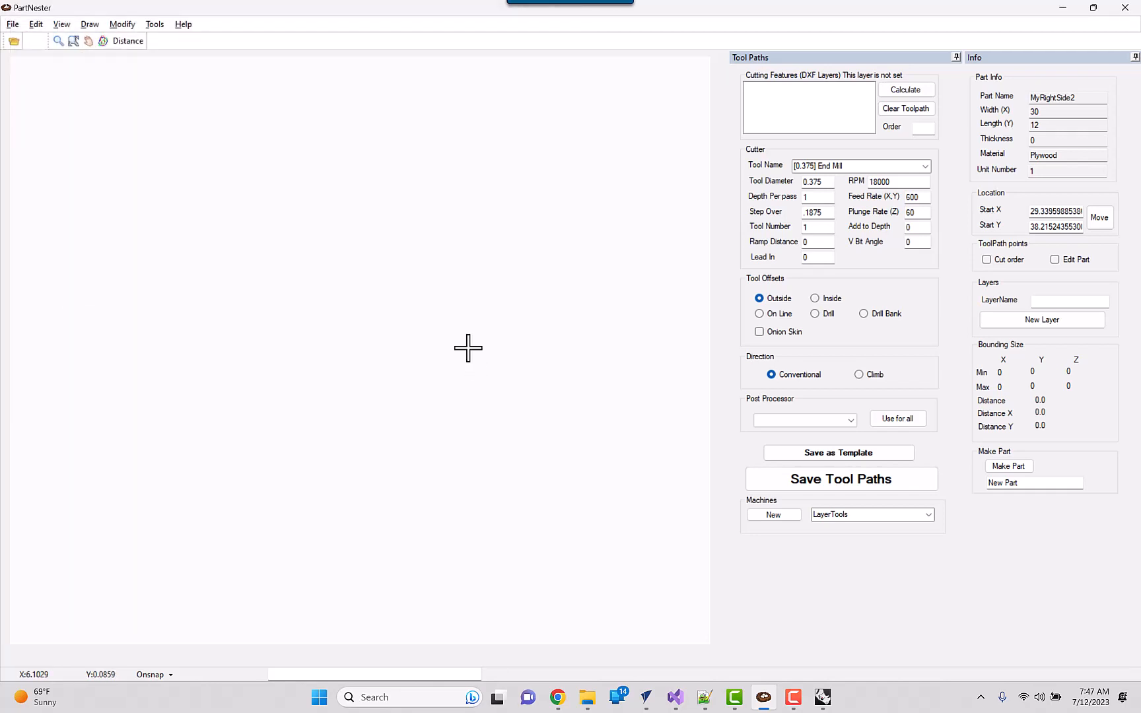
# Step: Nest the two opened parts on a sheet and select each one to check its part information
pyautogui.click(156, 25)
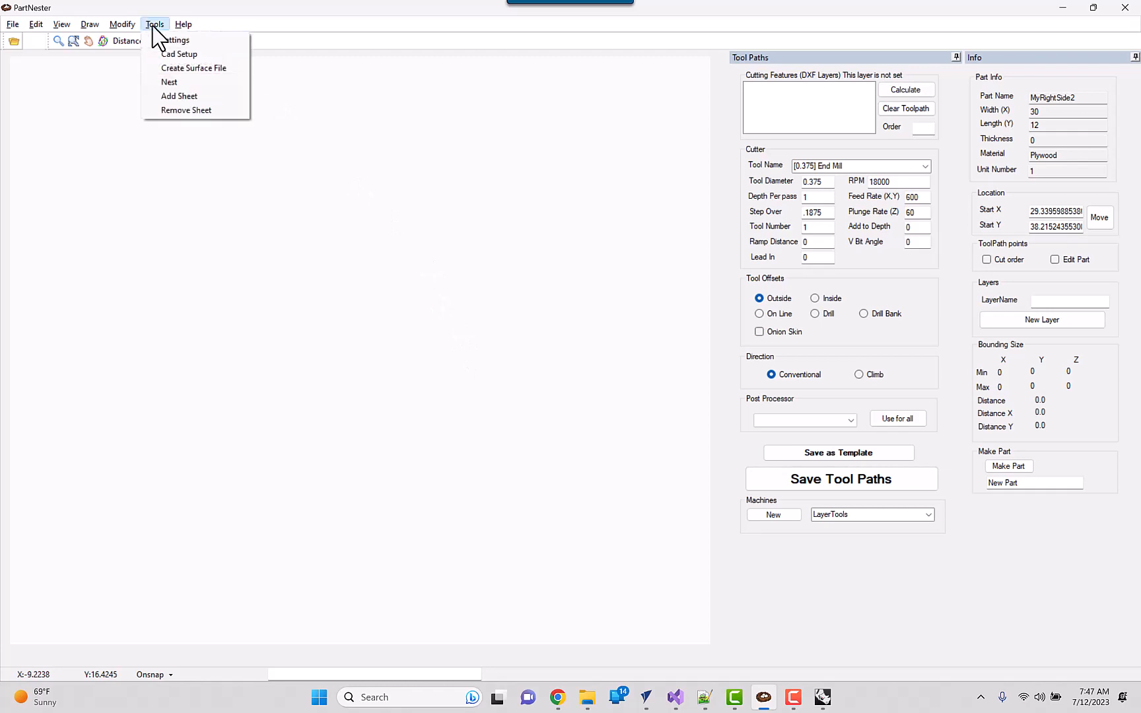
pyautogui.click(173, 82)
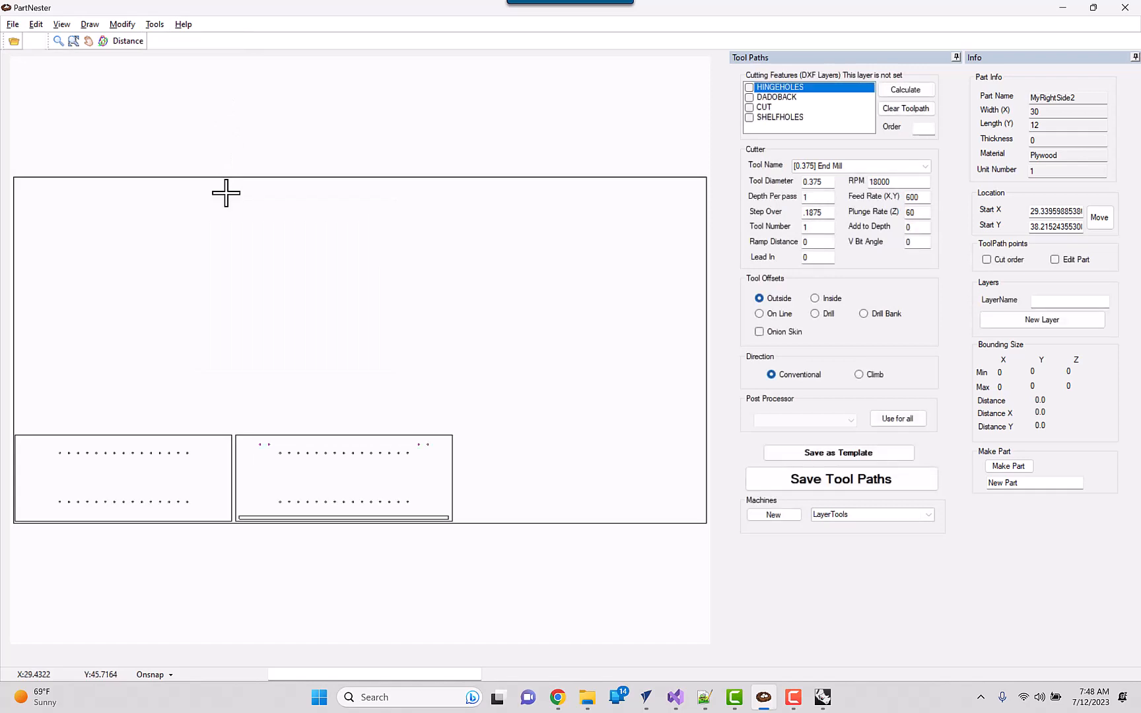
pyautogui.click(321, 476)
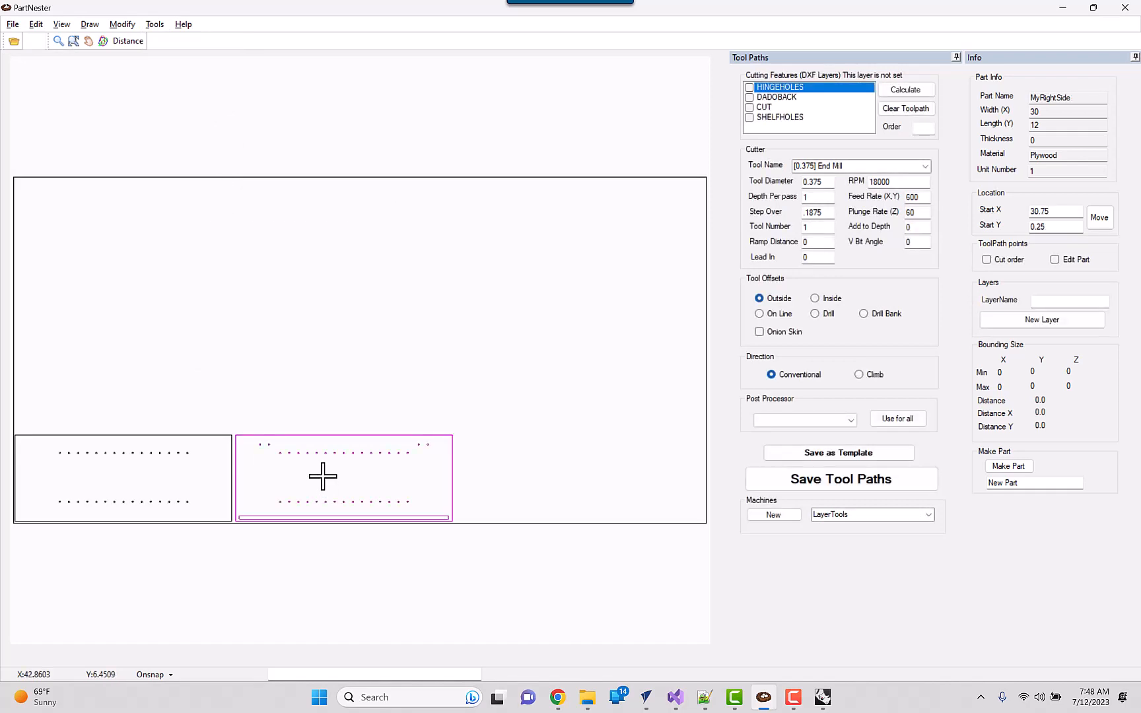
pyautogui.click(207, 486)
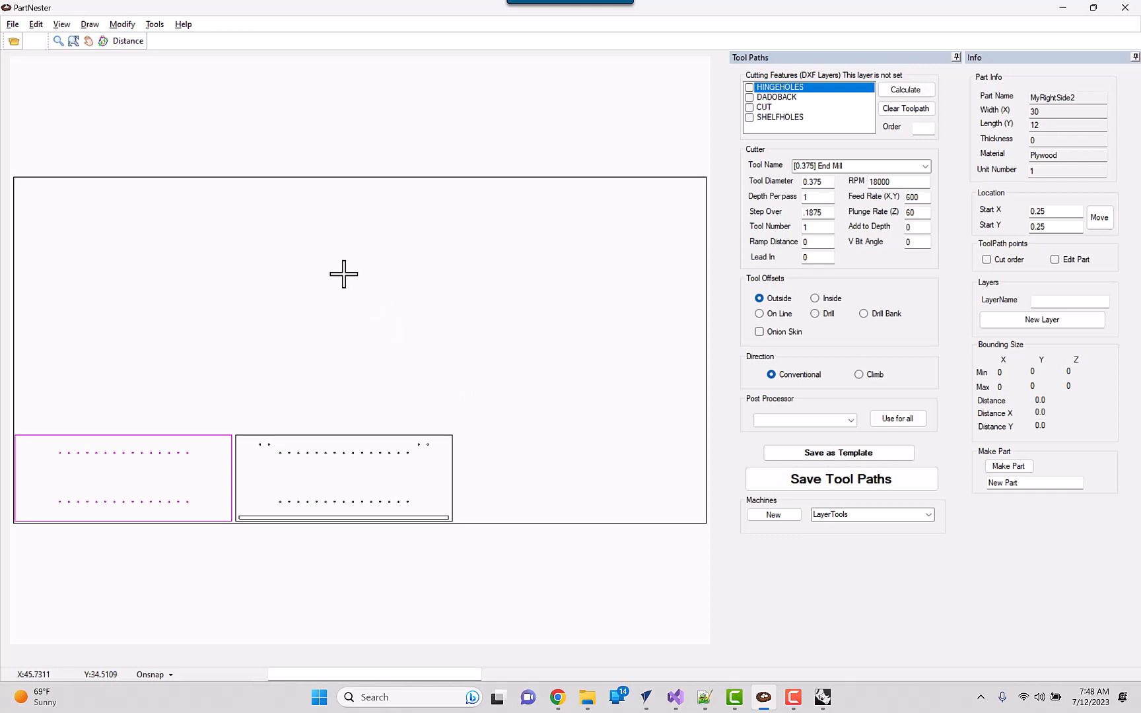
pyautogui.click(337, 473)
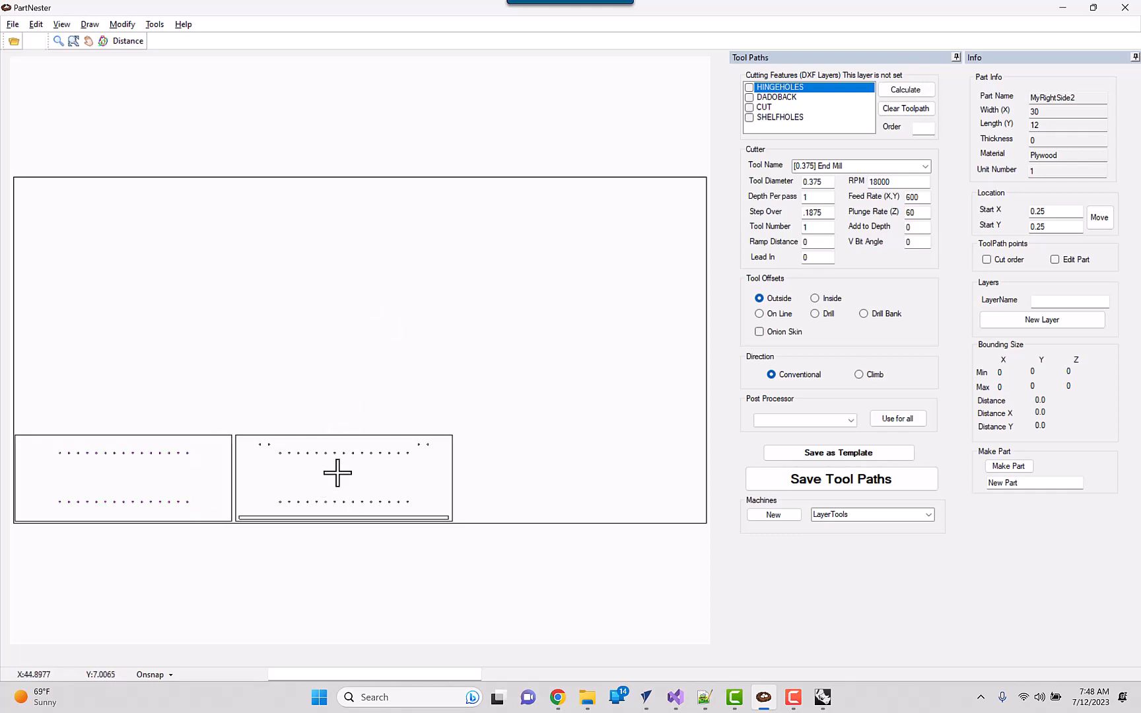
pyautogui.click(337, 473)
pyautogui.click(213, 471)
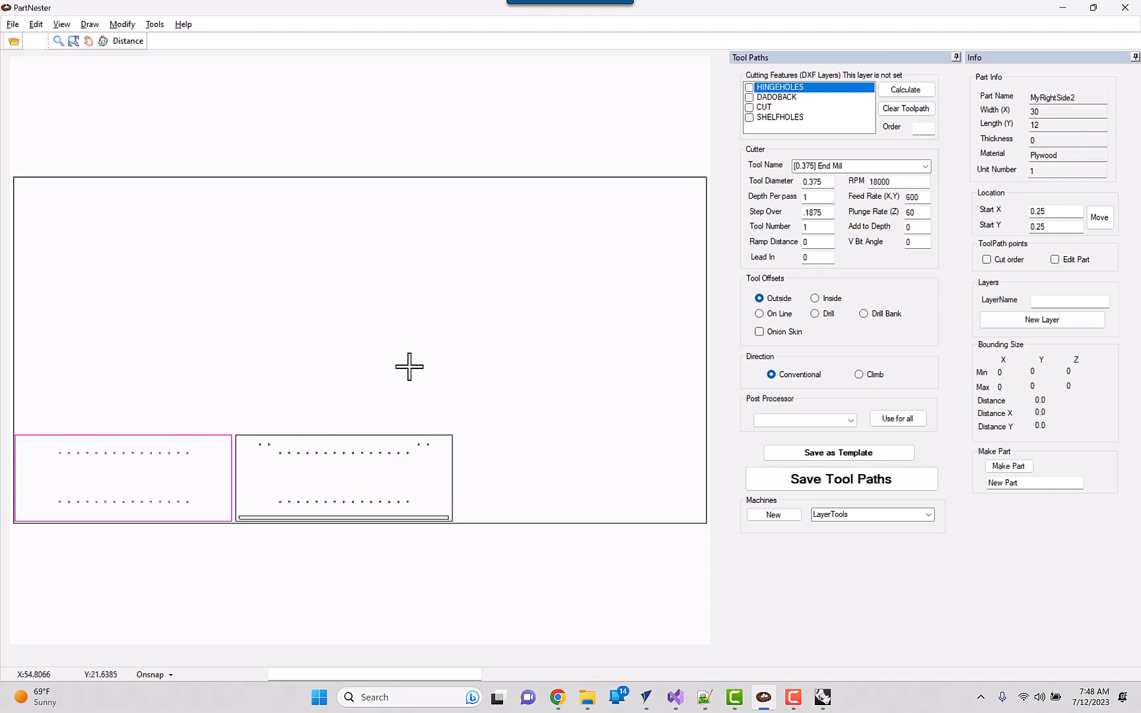
# Step: Import another copy of MyRightSide.dxf into empty space on the sheet and nest all parts again
pyautogui.rightClick(331, 294)
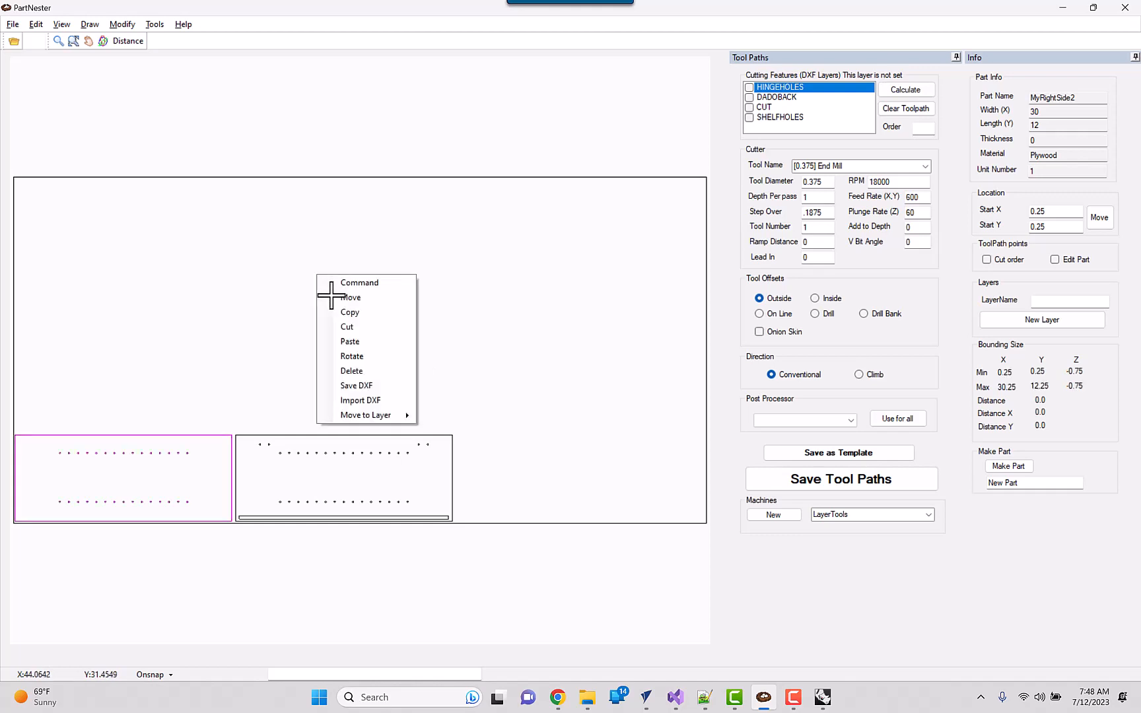
pyautogui.click(374, 401)
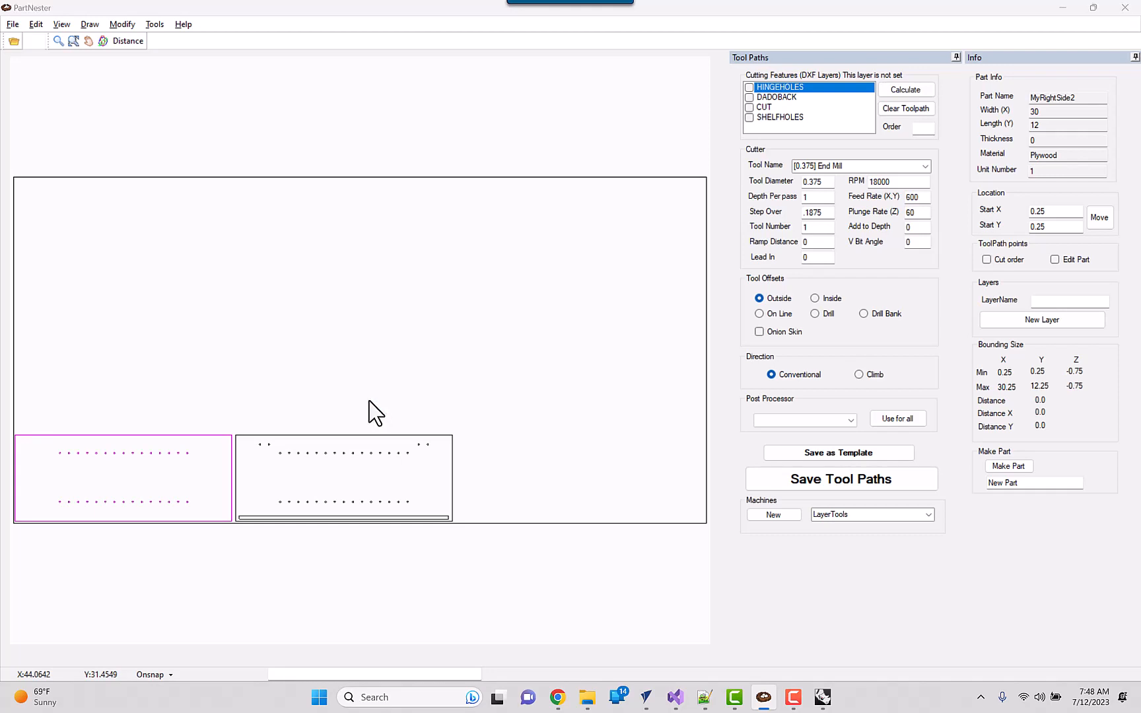
pyautogui.click(191, 163)
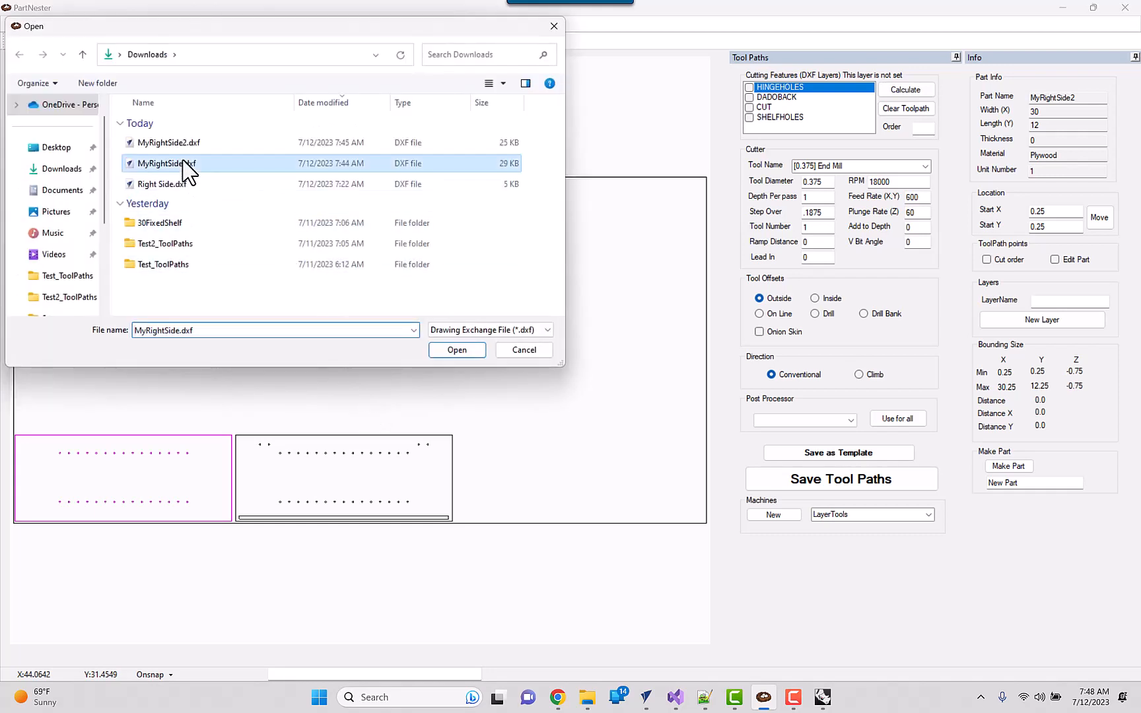
pyautogui.click(455, 351)
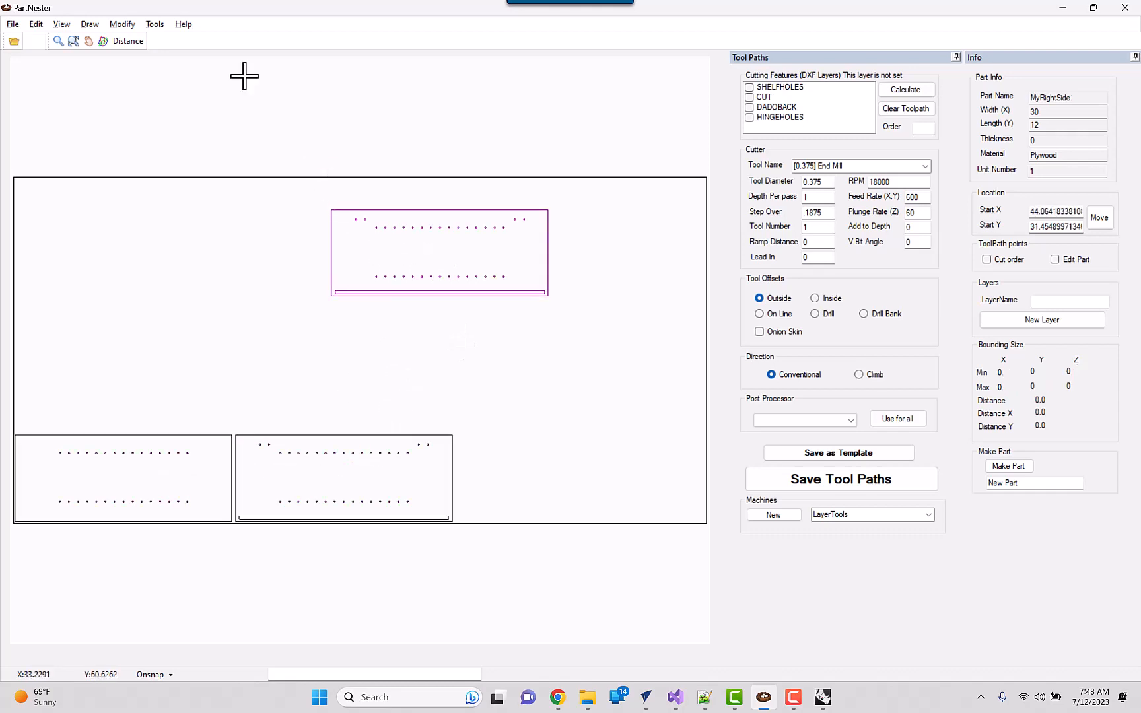
pyautogui.click(158, 24)
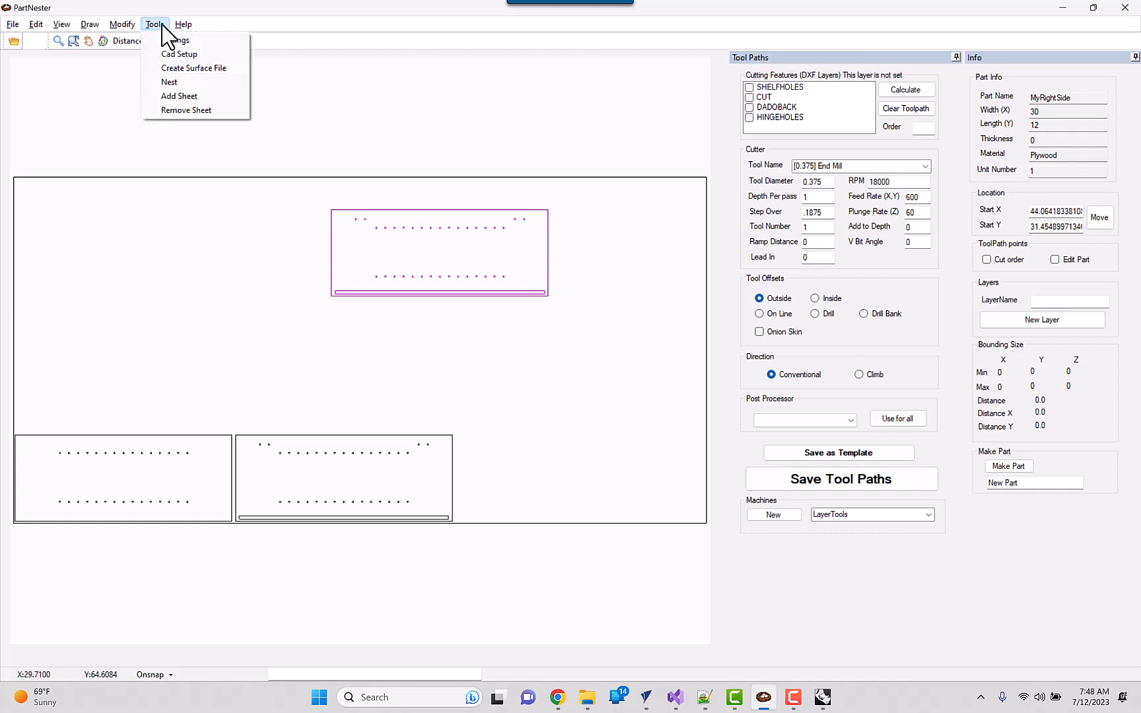
pyautogui.click(170, 81)
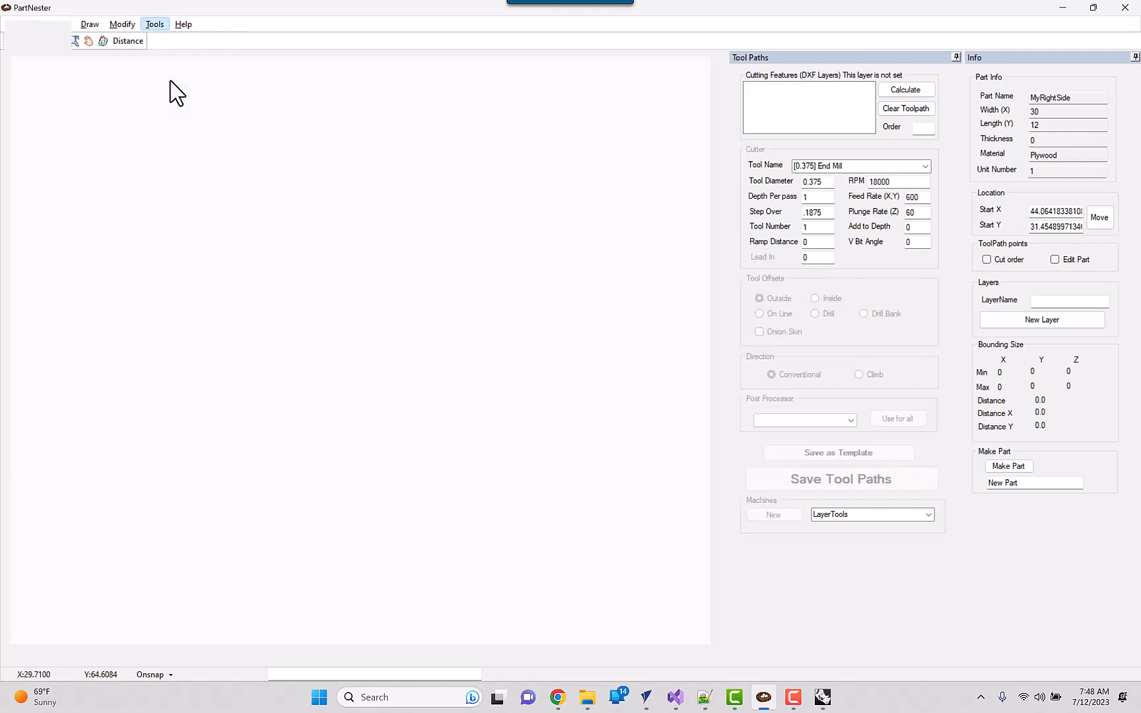